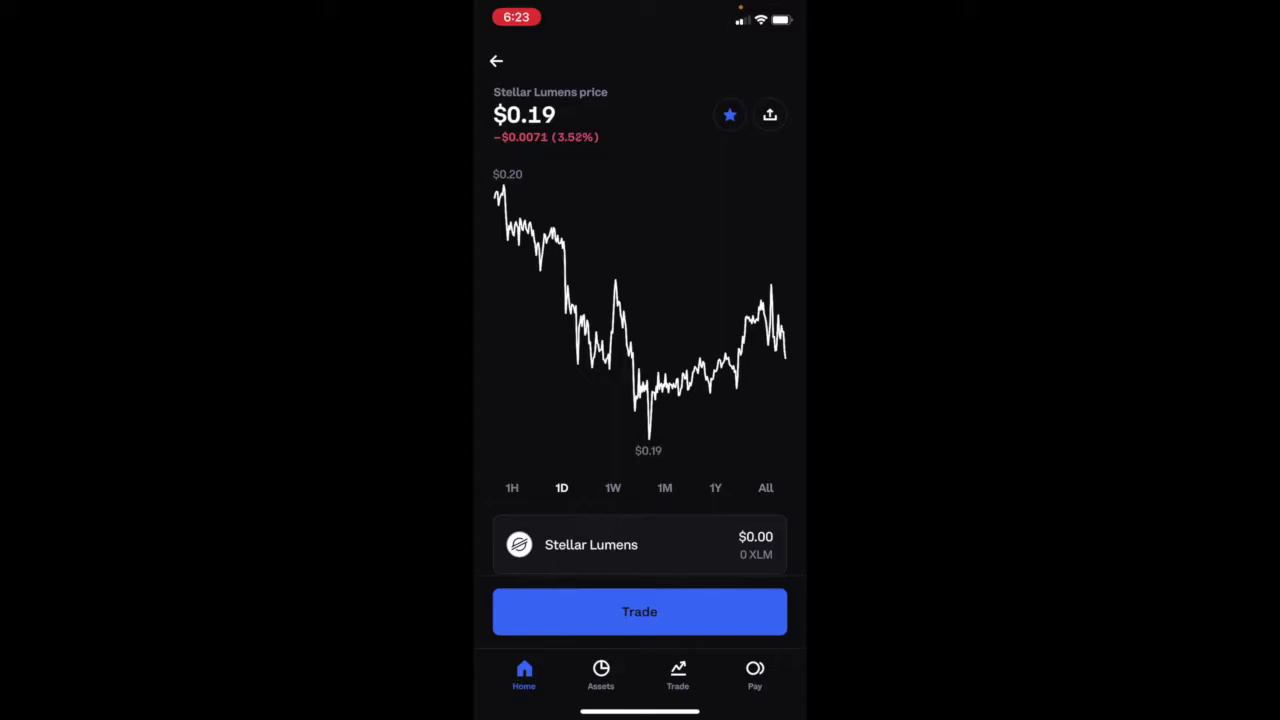
Step: Start a trade for Stellar Lumens from its price page
{"action": "scroll", "coordinate": [640, 330], "scroll_direction": "down", "scroll_amount": 1}
{"action": "scroll", "coordinate": [640, 330], "scroll_direction": "up", "scroll_amount": 1}
{"action": "scroll", "coordinate": [640, 330], "scroll_direction": "up", "scroll_amount": 1}
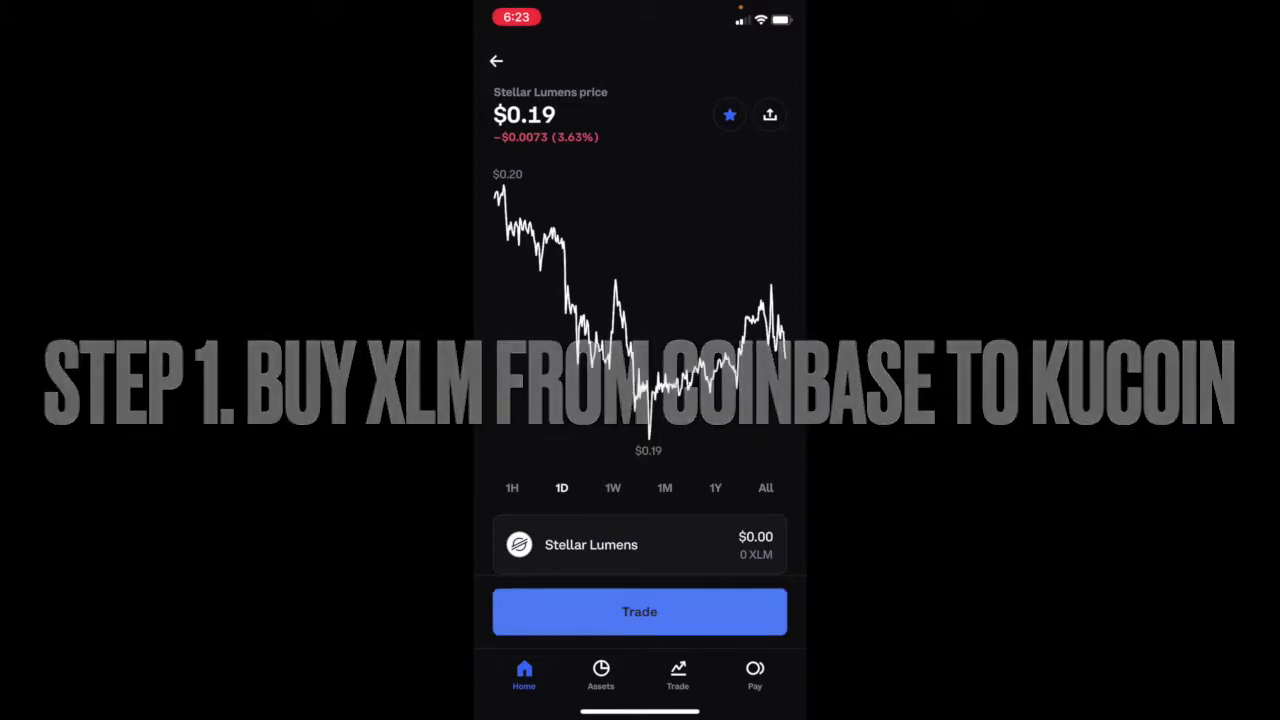
{"action": "left_click", "coordinate": [639, 611]}
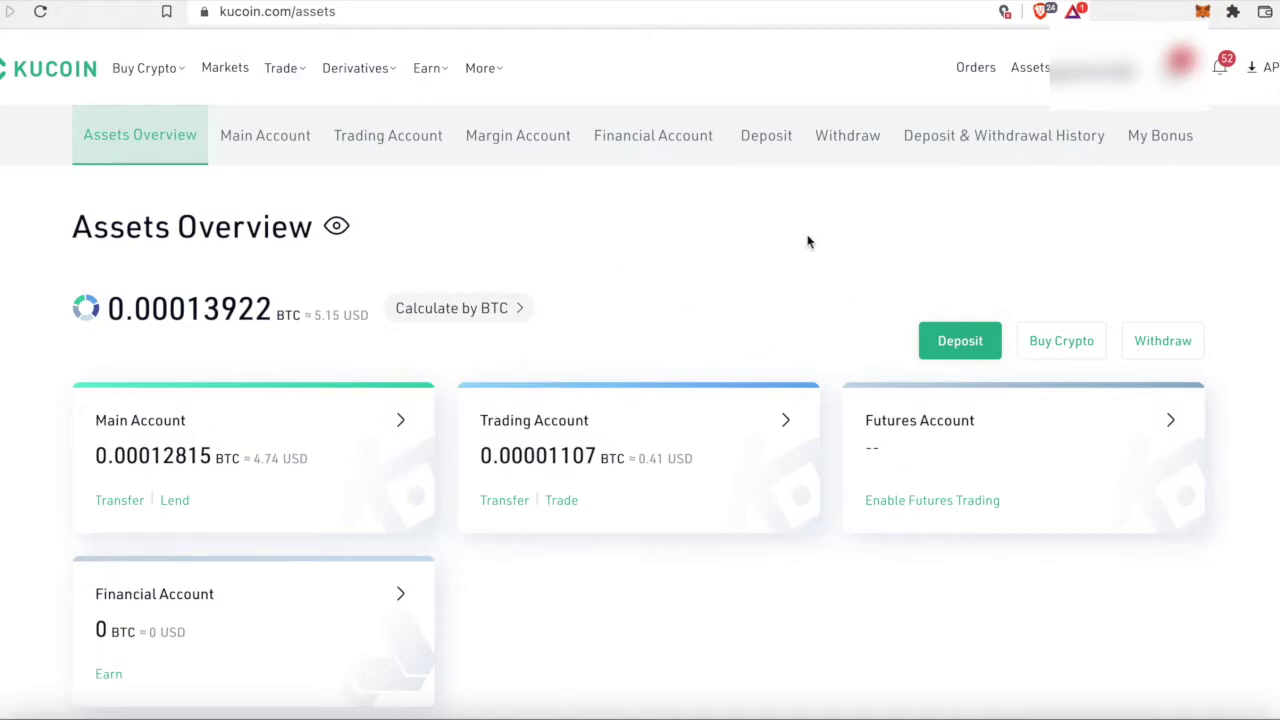
Step: Switch to KuCoin and open the crypto deposit page with XLM as the coin
{"action": "left_click", "coordinate": [770, 142]}
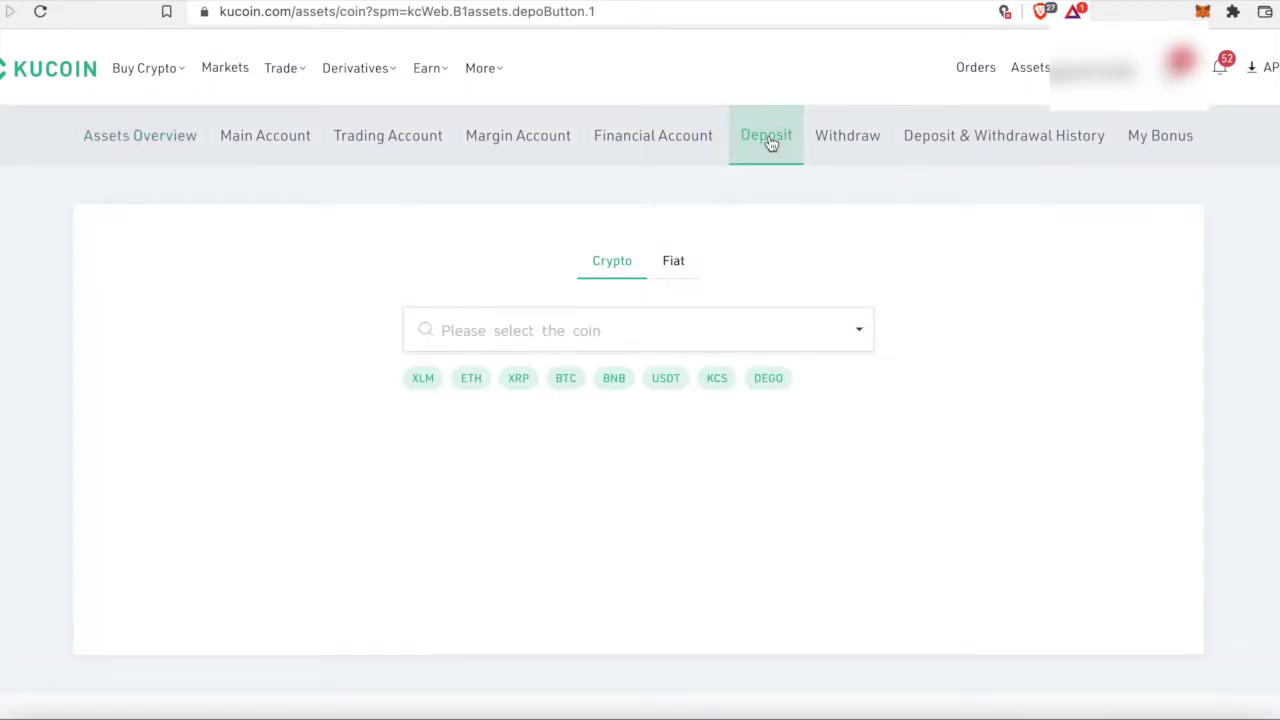
{"action": "left_click", "coordinate": [424, 380]}
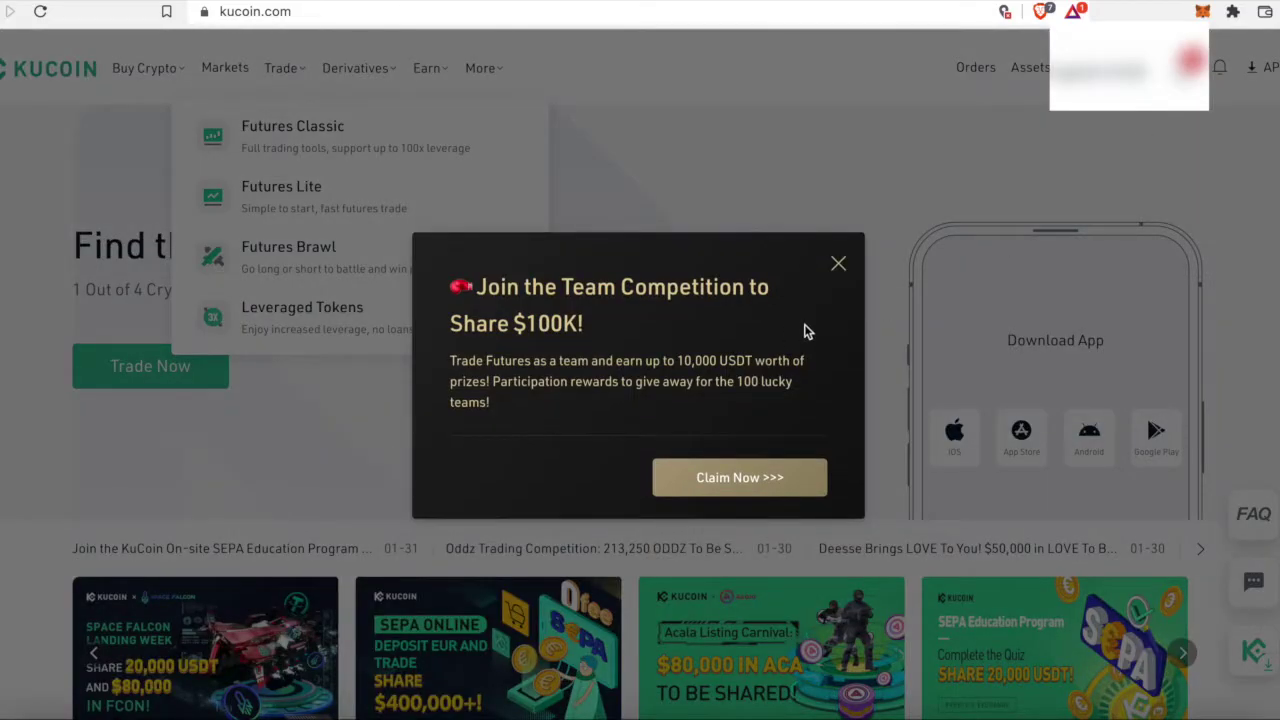
Step: Dismiss the team competition promotion and open the Main Account assets page
{"action": "left_click", "coordinate": [838, 264]}
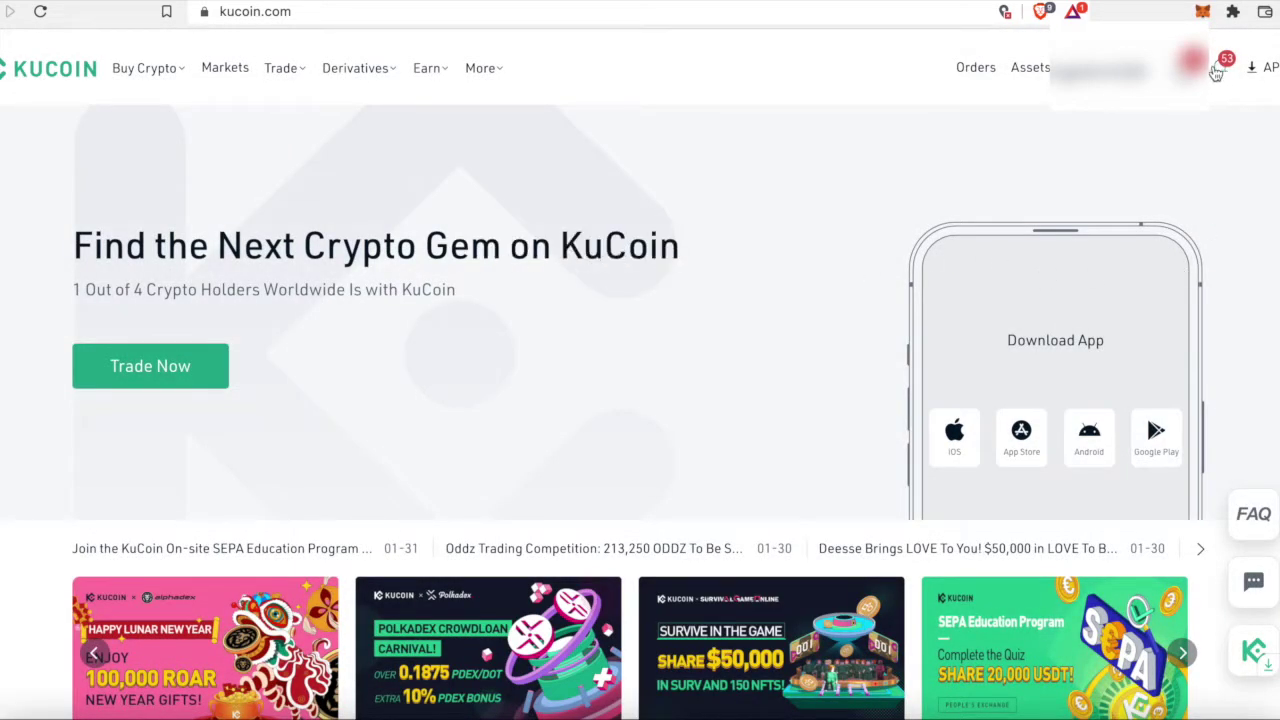
{"action": "mouse_move", "coordinate": [1268, 66]}
{"action": "mouse_move", "coordinate": [990, 78]}
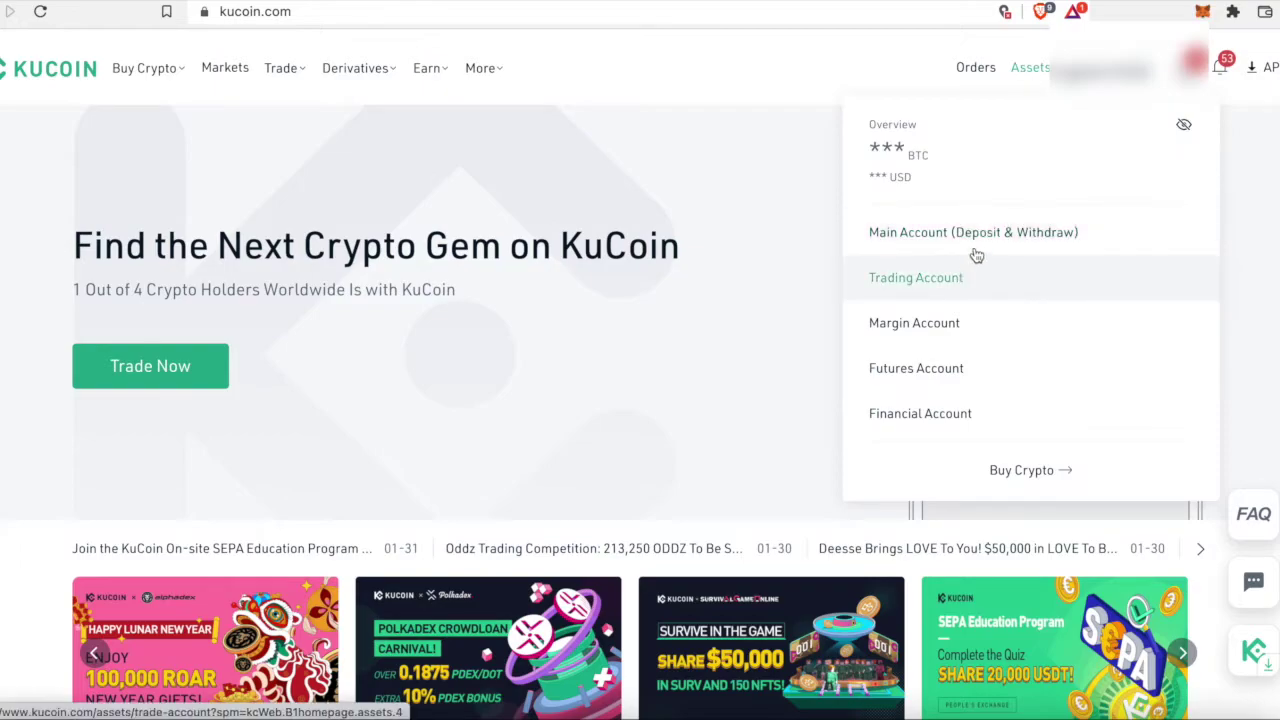
{"action": "left_click", "coordinate": [978, 251]}
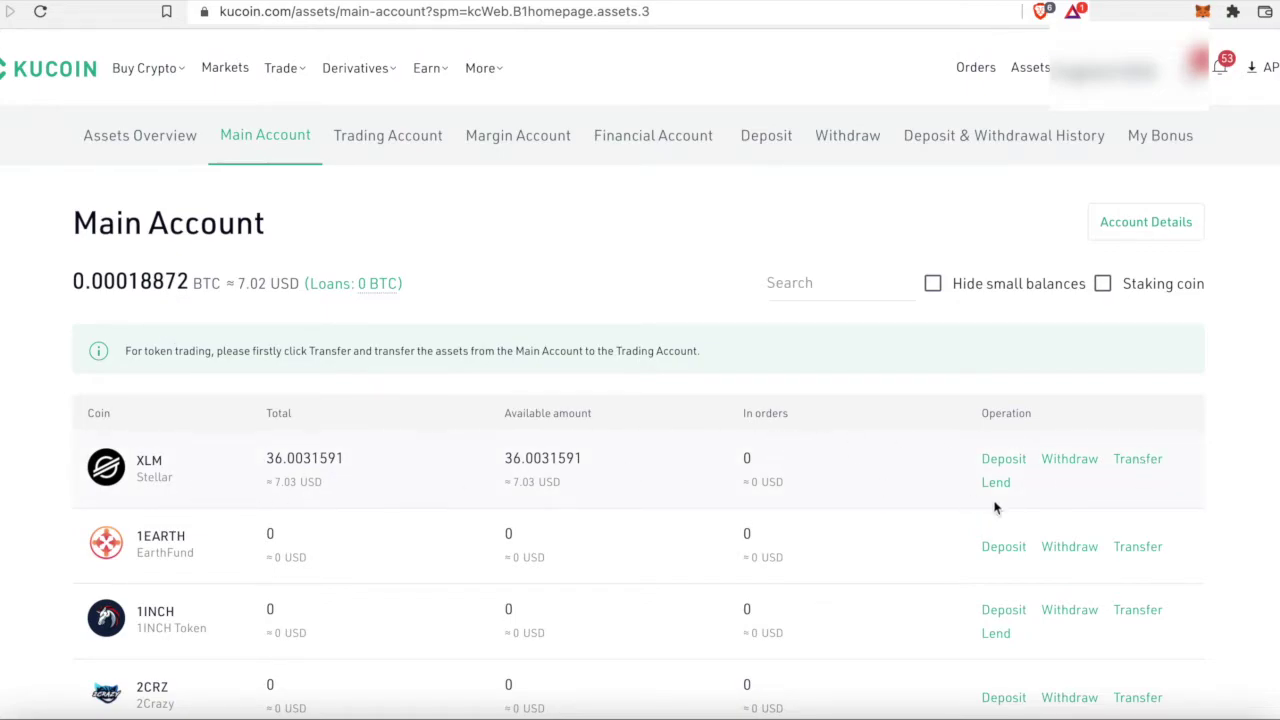
Step: Transfer the full available 36.00315910 XLM from the Main Account to the Trading Account
{"action": "left_click", "coordinate": [1137, 461]}
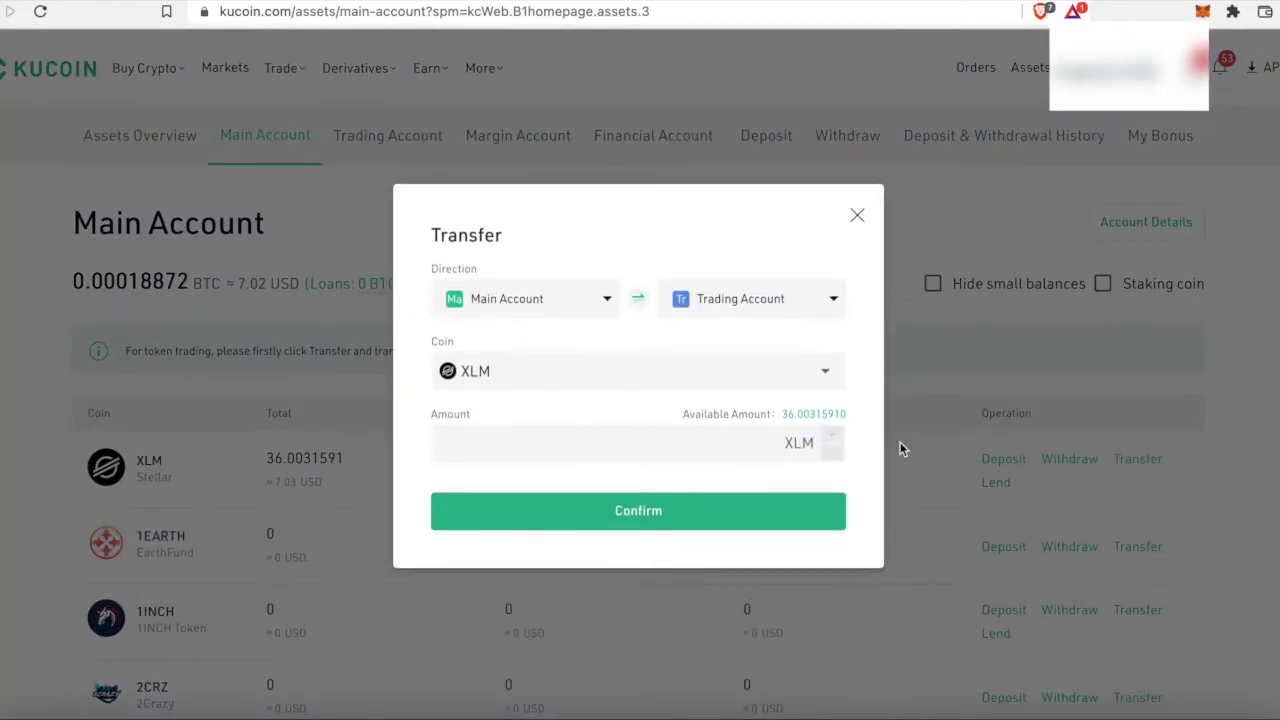
{"action": "left_click", "coordinate": [815, 414]}
{"action": "left_click", "coordinate": [677, 519]}
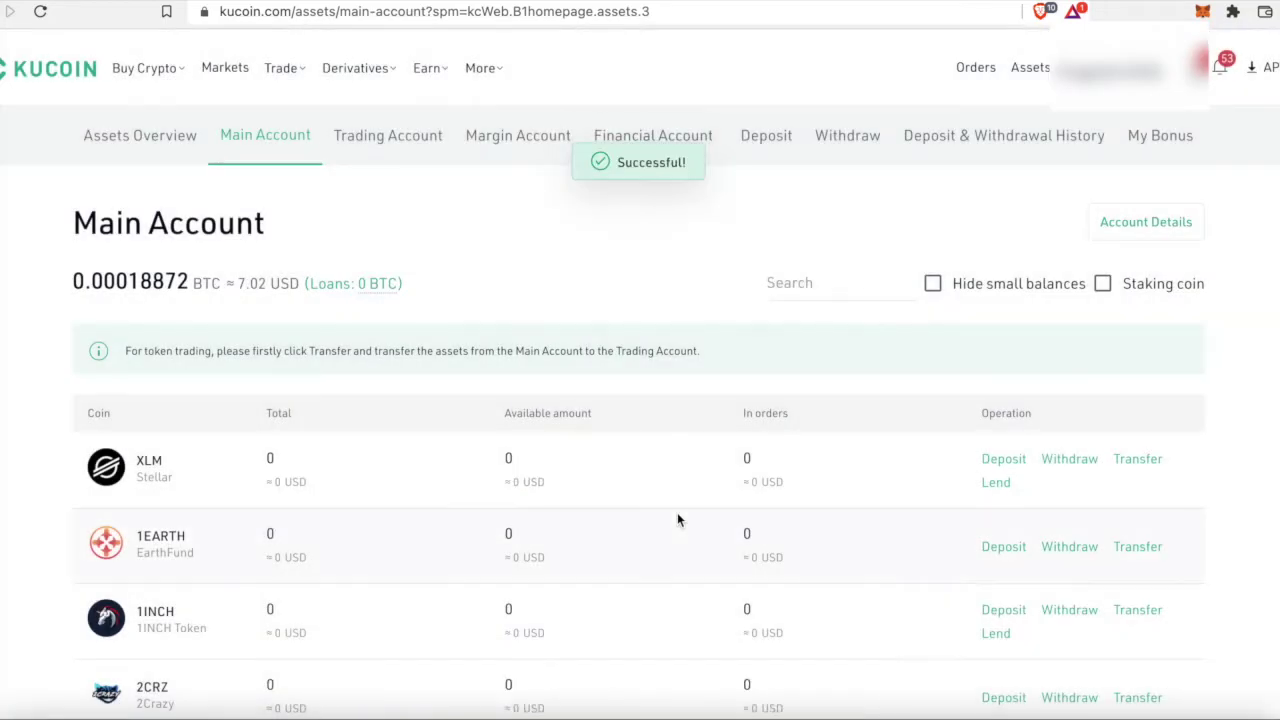
Step: Open the Trading Account assets and go to the XLM/USDT market for the XLM holding
{"action": "left_click", "coordinate": [410, 150]}
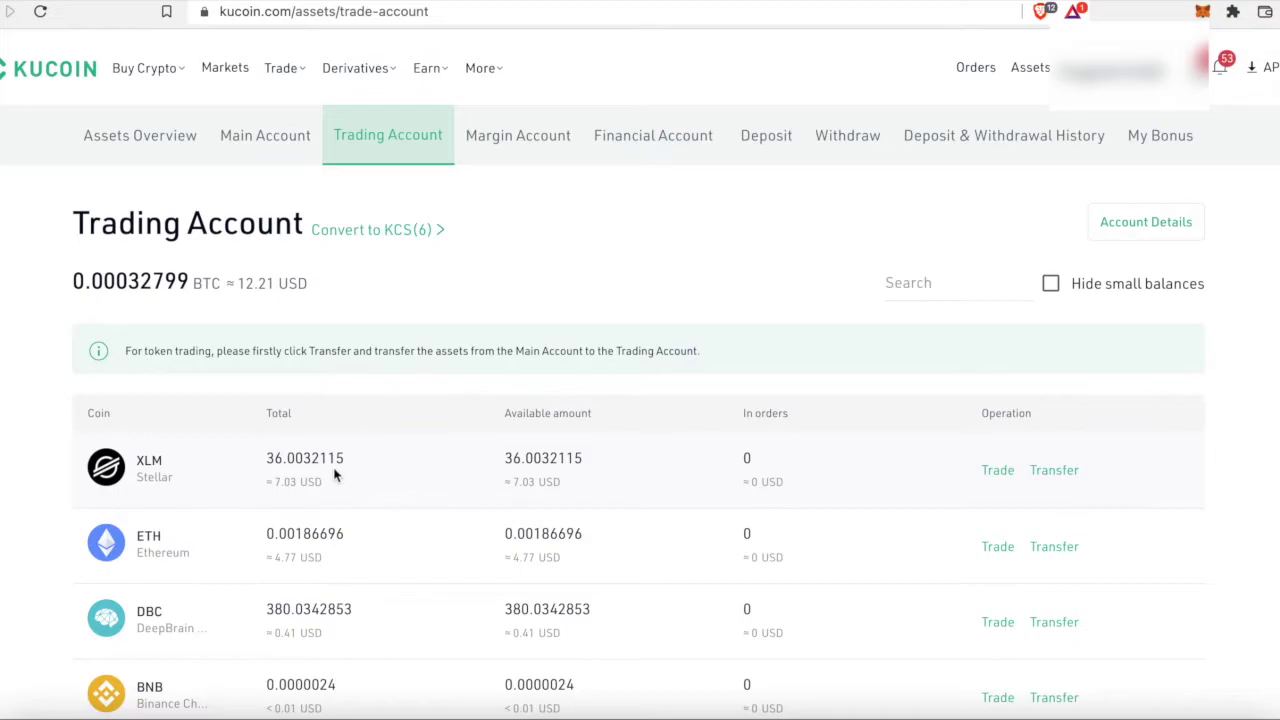
{"action": "scroll", "coordinate": [335, 475], "scroll_direction": "down", "scroll_amount": 1}
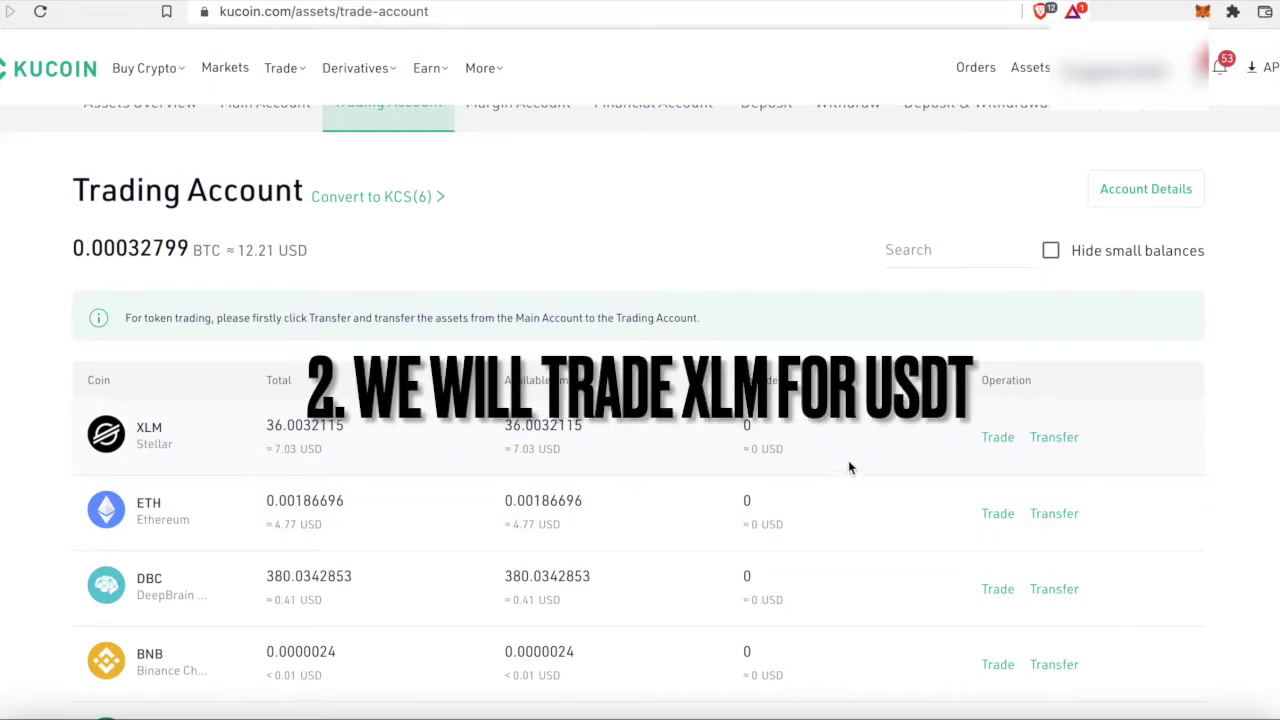
{"action": "left_click", "coordinate": [997, 443]}
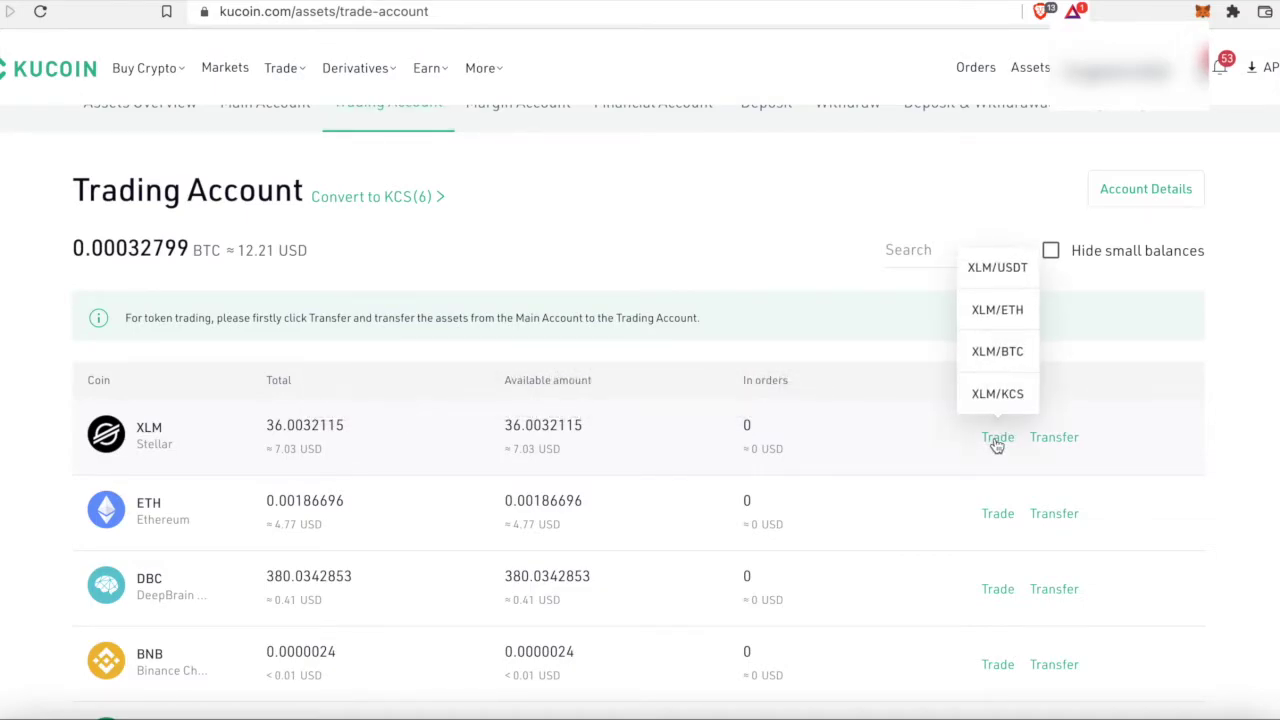
{"action": "left_click", "coordinate": [1003, 272]}
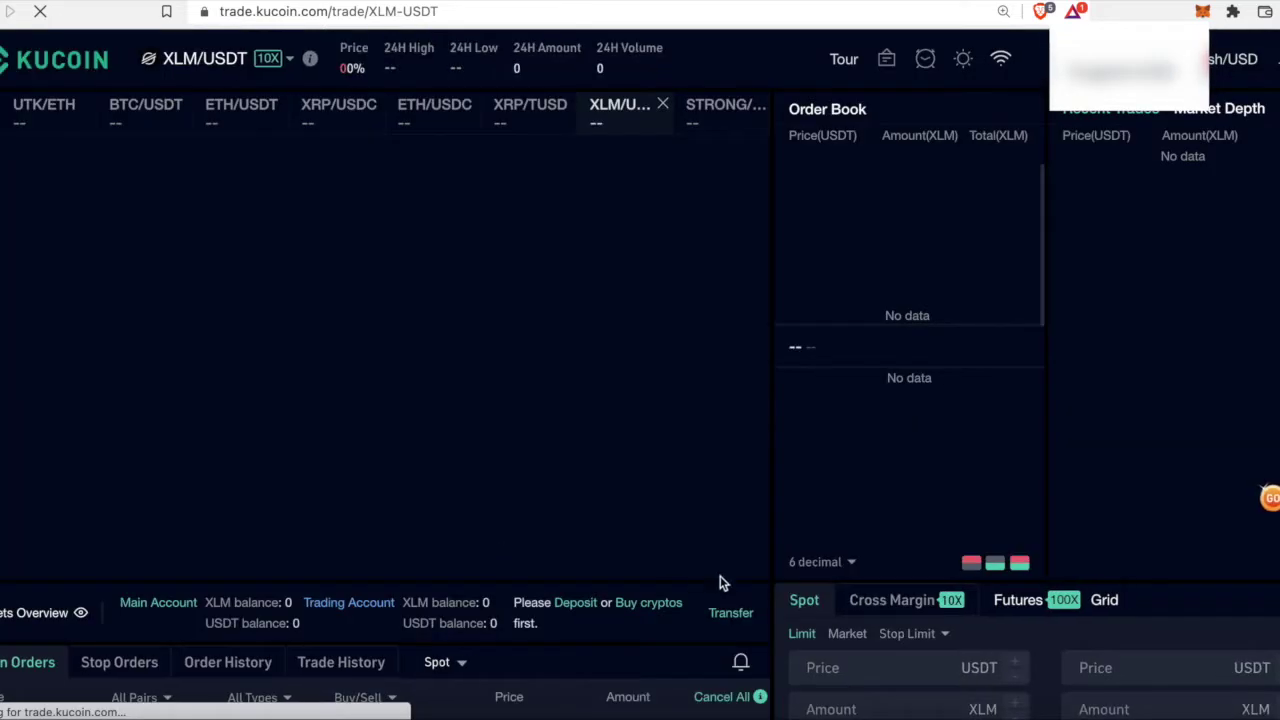
Step: Sell 100% of the available XLM, 36.0032 XLM, for USDT with a spot market order
{"action": "scroll", "coordinate": [910, 594], "scroll_direction": "down", "scroll_amount": 2}
{"action": "scroll", "coordinate": [915, 593], "scroll_direction": "down", "scroll_amount": 2}
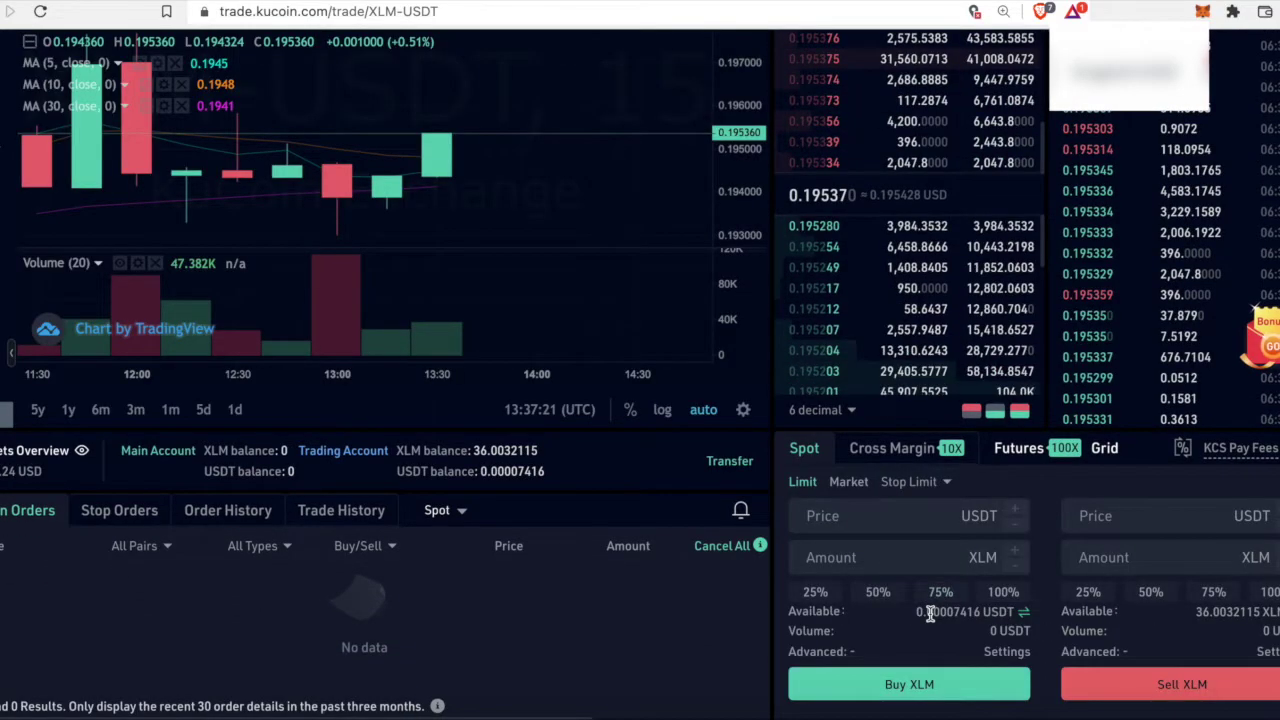
{"action": "scroll", "coordinate": [880, 590], "scroll_direction": "up", "scroll_amount": 1}
{"action": "scroll", "coordinate": [843, 563], "scroll_direction": "up", "scroll_amount": 1}
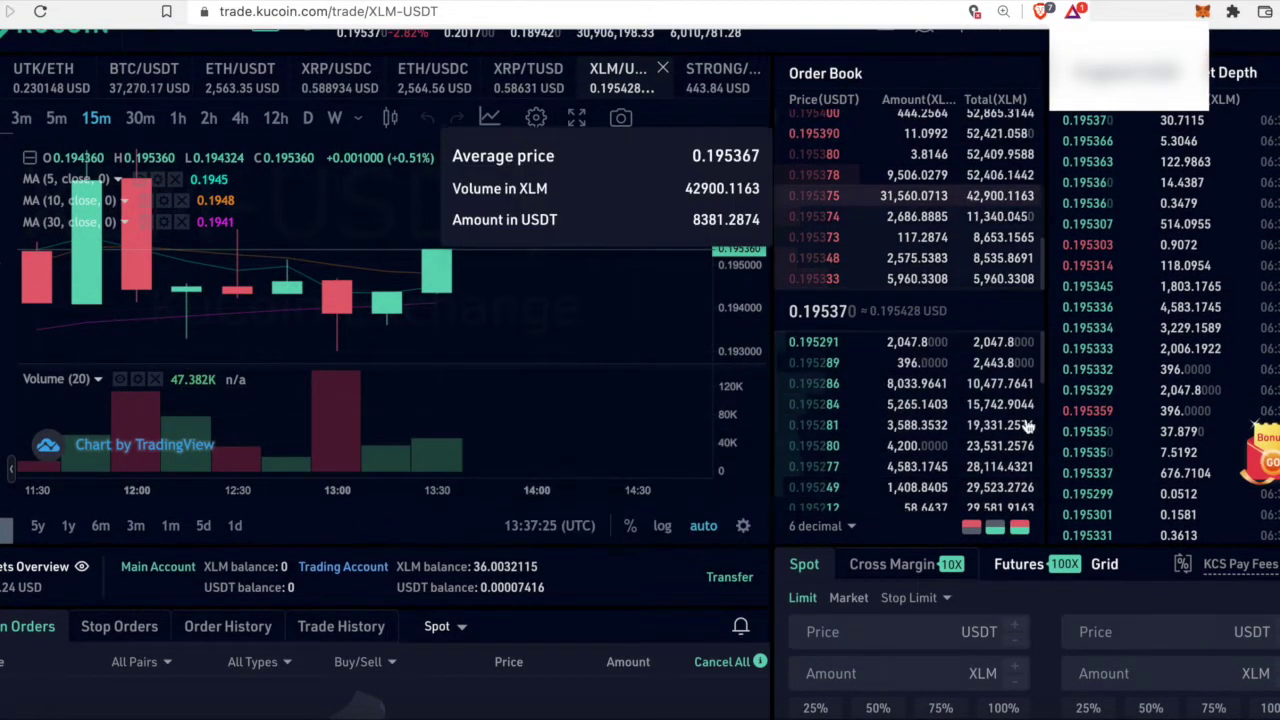
{"action": "scroll", "coordinate": [821, 600], "scroll_direction": "down", "scroll_amount": 1}
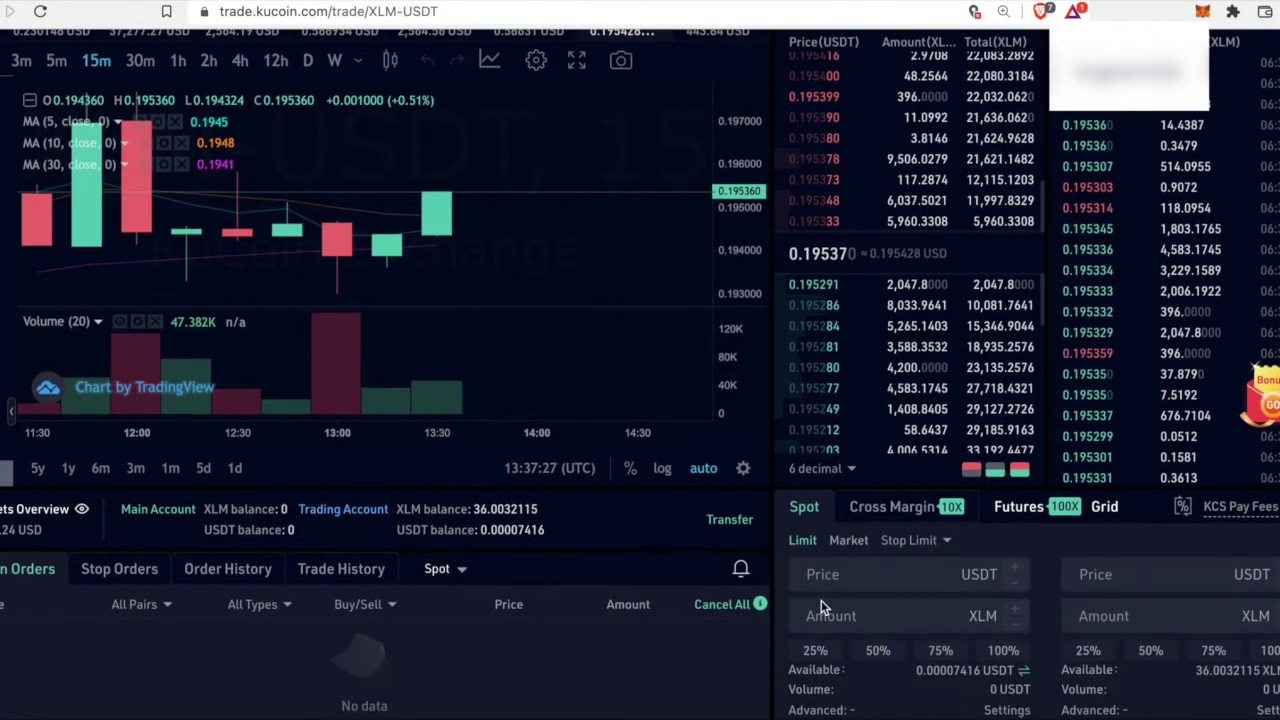
{"action": "scroll", "coordinate": [912, 600], "scroll_direction": "down", "scroll_amount": 1}
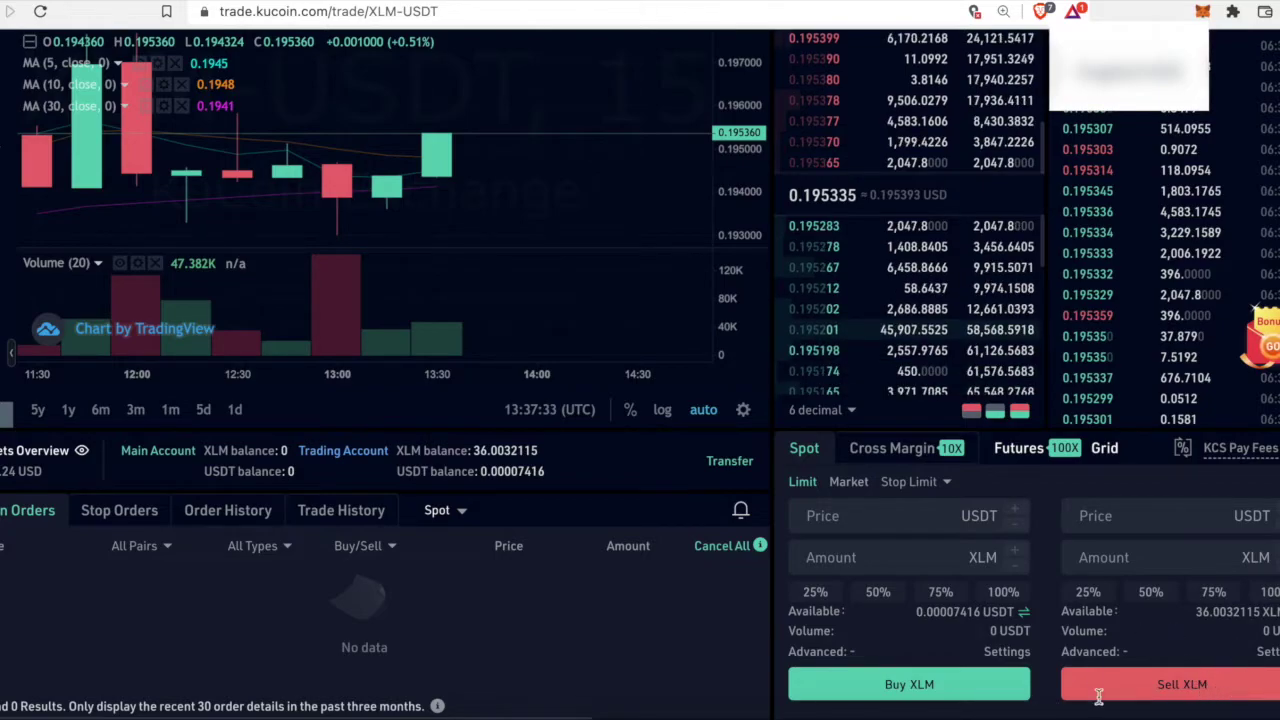
{"action": "left_click", "coordinate": [850, 482]}
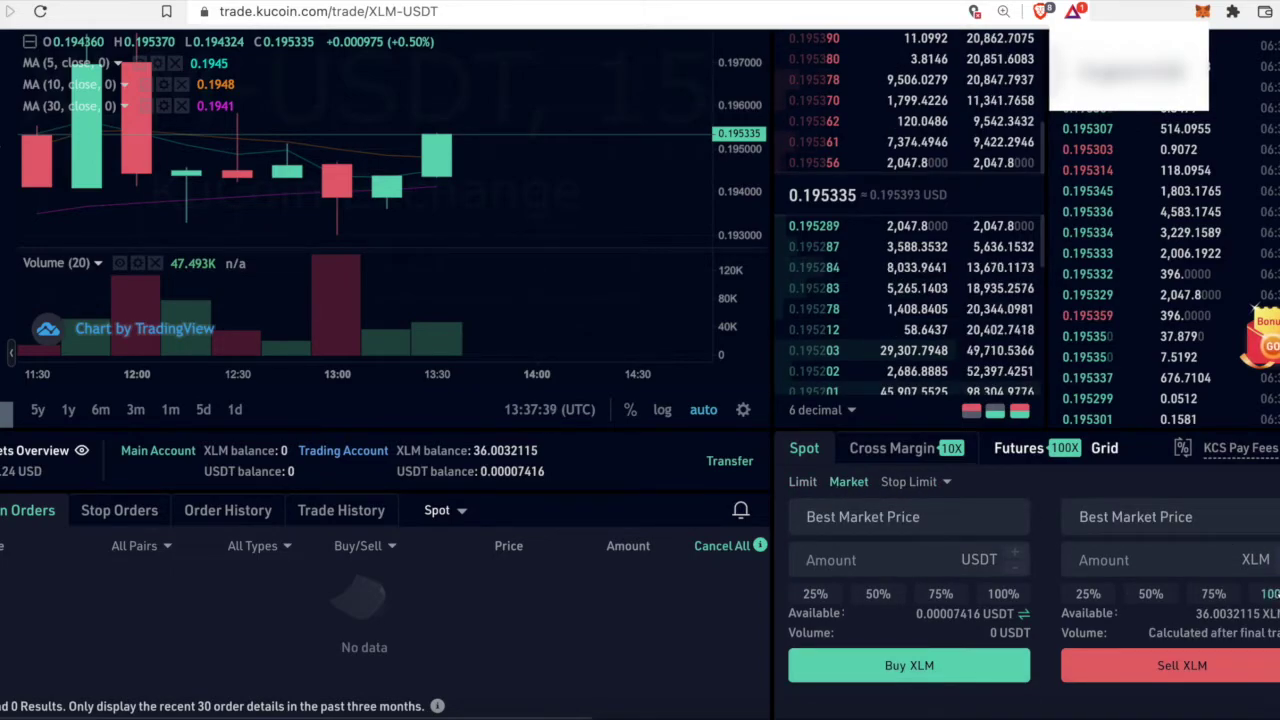
{"action": "left_click", "coordinate": [1270, 594]}
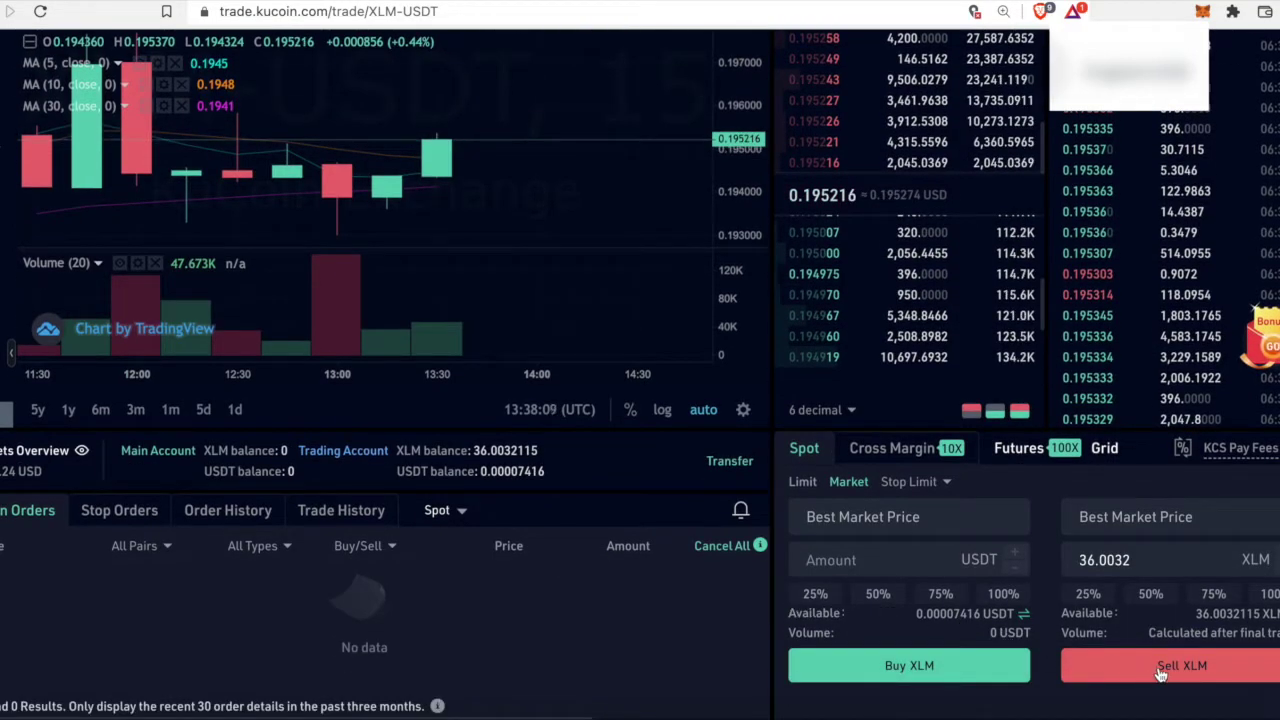
{"action": "left_click", "coordinate": [1163, 676]}
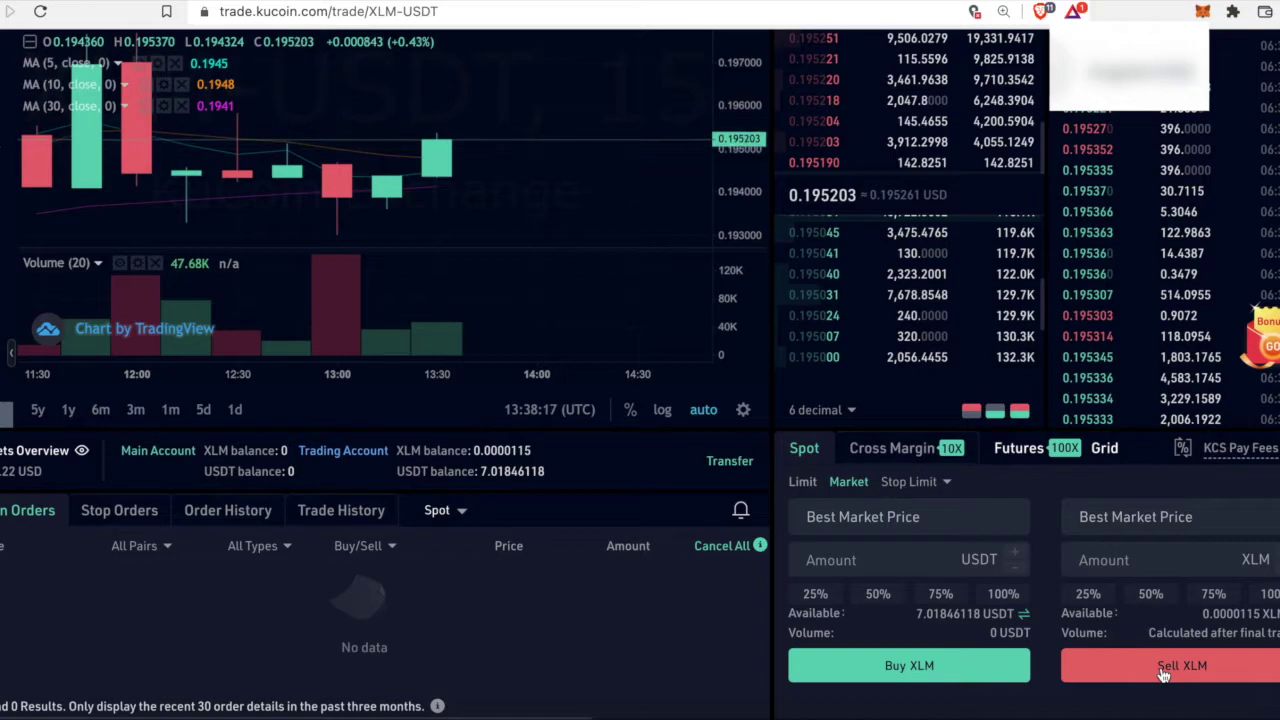
Step: Return to the Trading Account assets page and review the USDT holding in the coin list
{"action": "scroll", "coordinate": [789, 597], "scroll_direction": "up", "scroll_amount": 2}
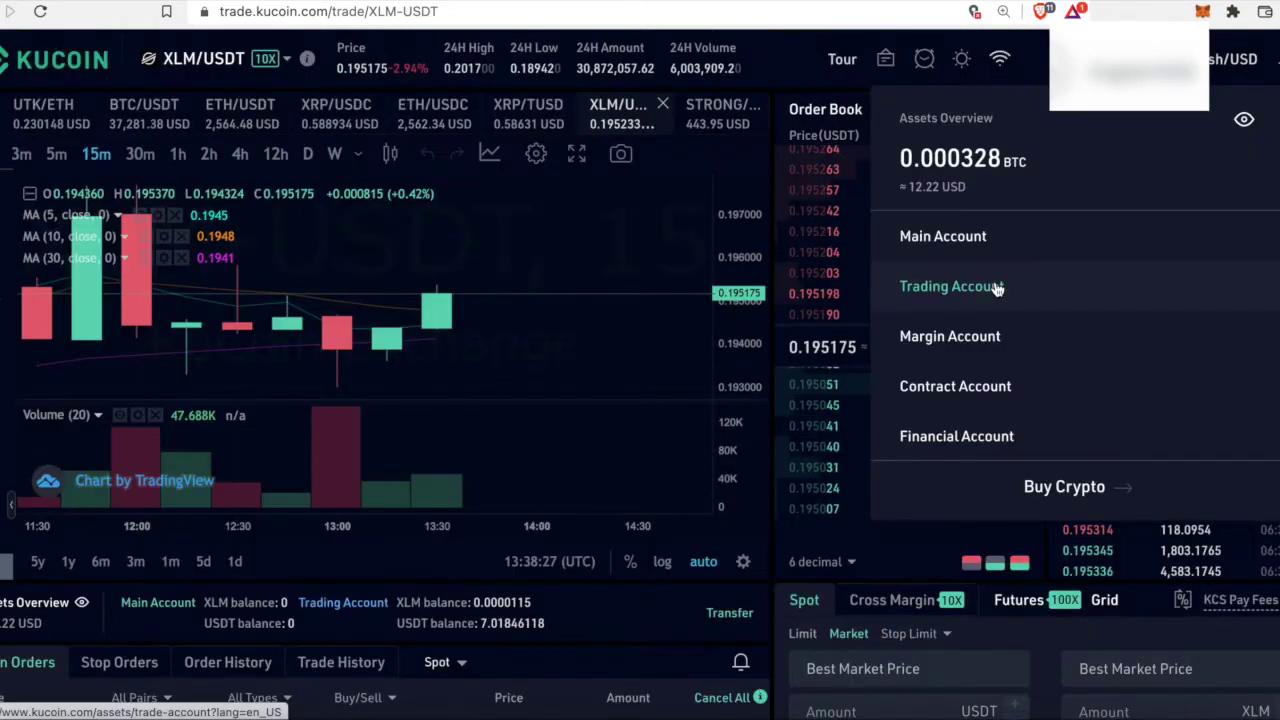
{"action": "left_click", "coordinate": [995, 287]}
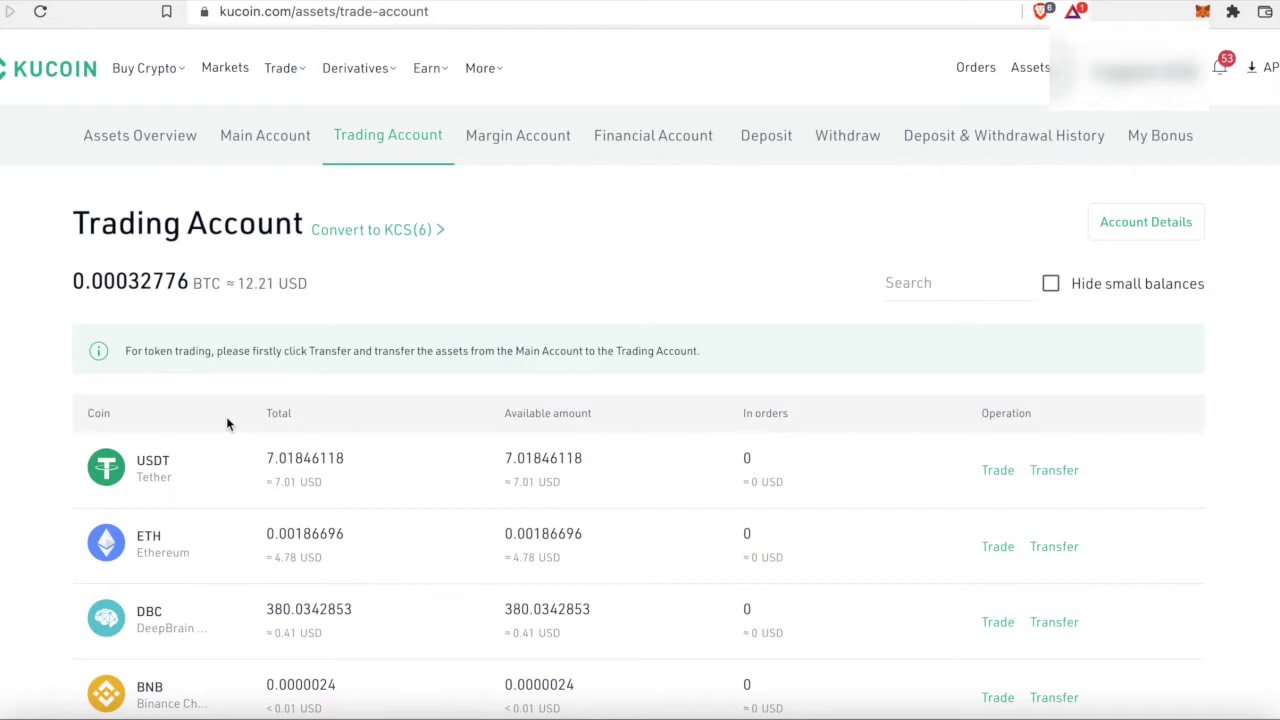
{"action": "scroll", "coordinate": [226, 424], "scroll_direction": "down", "scroll_amount": 1}
{"action": "scroll", "coordinate": [336, 454], "scroll_direction": "down", "scroll_amount": 1}
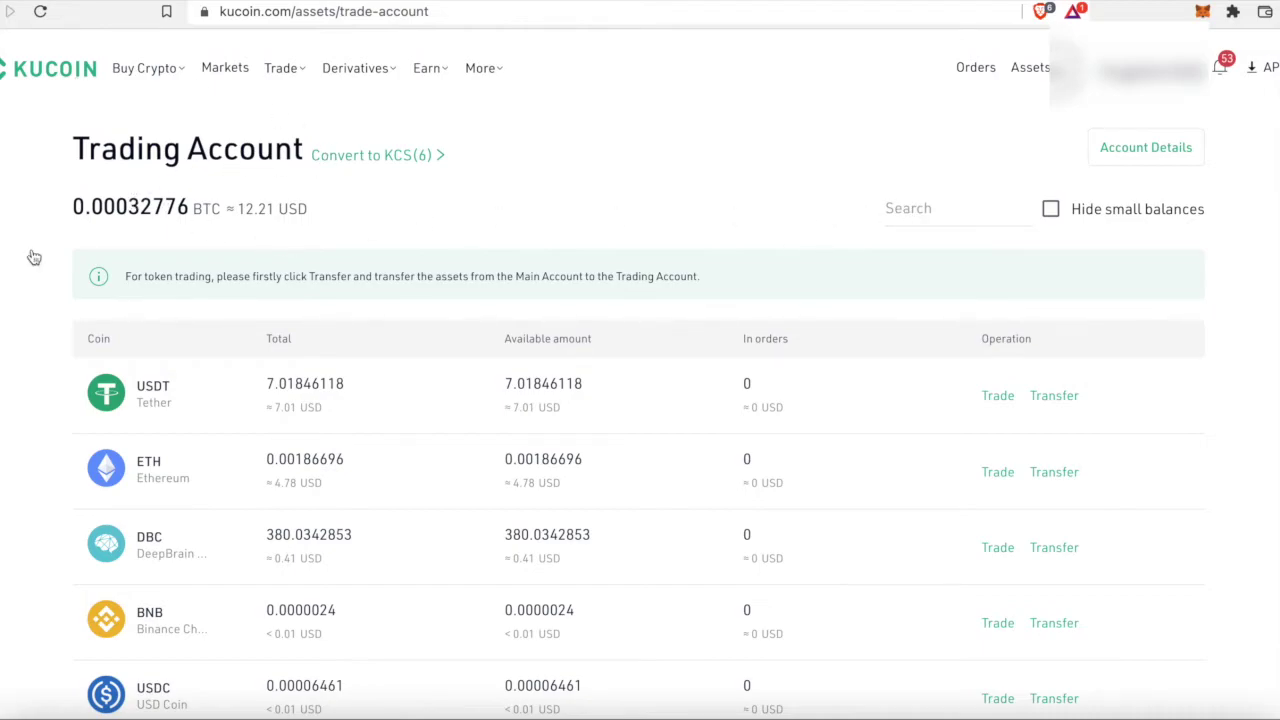
Step: Search the Trading Account coins for "strong" and open the STRONG/USDT market
{"action": "left_click", "coordinate": [967, 212]}
{"action": "type", "text": "strong"}
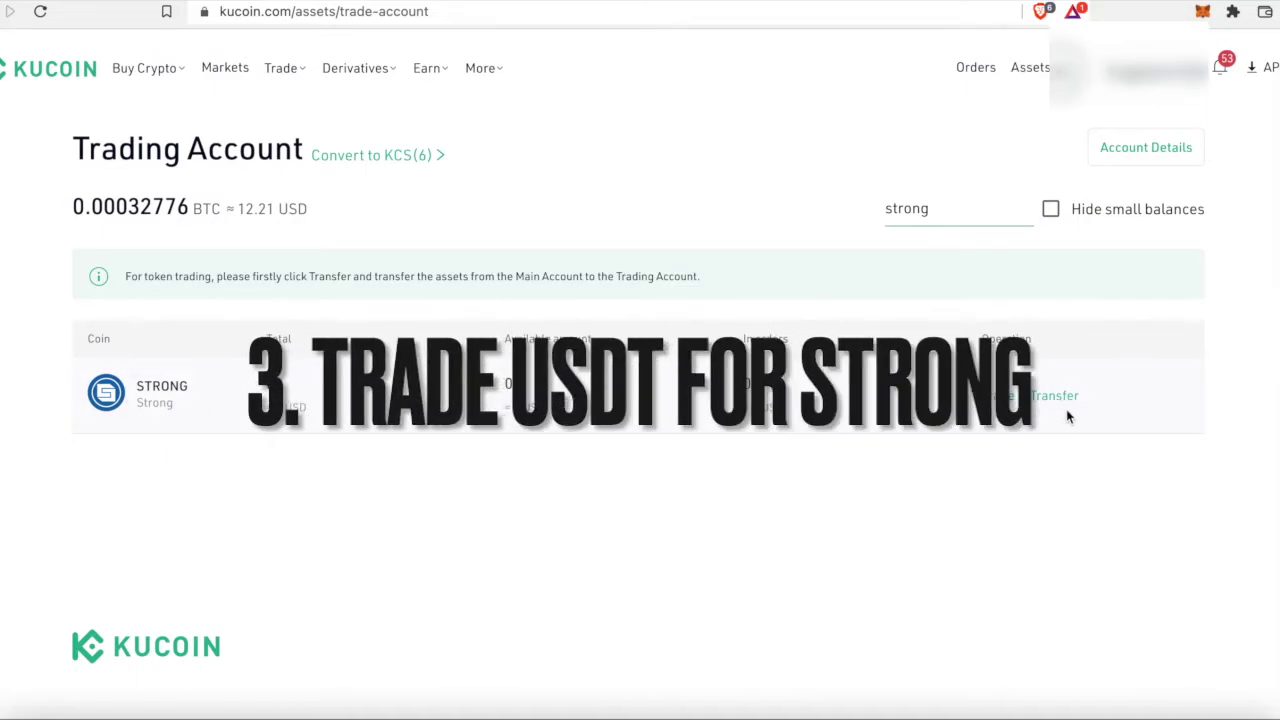
{"action": "left_click", "coordinate": [996, 406]}
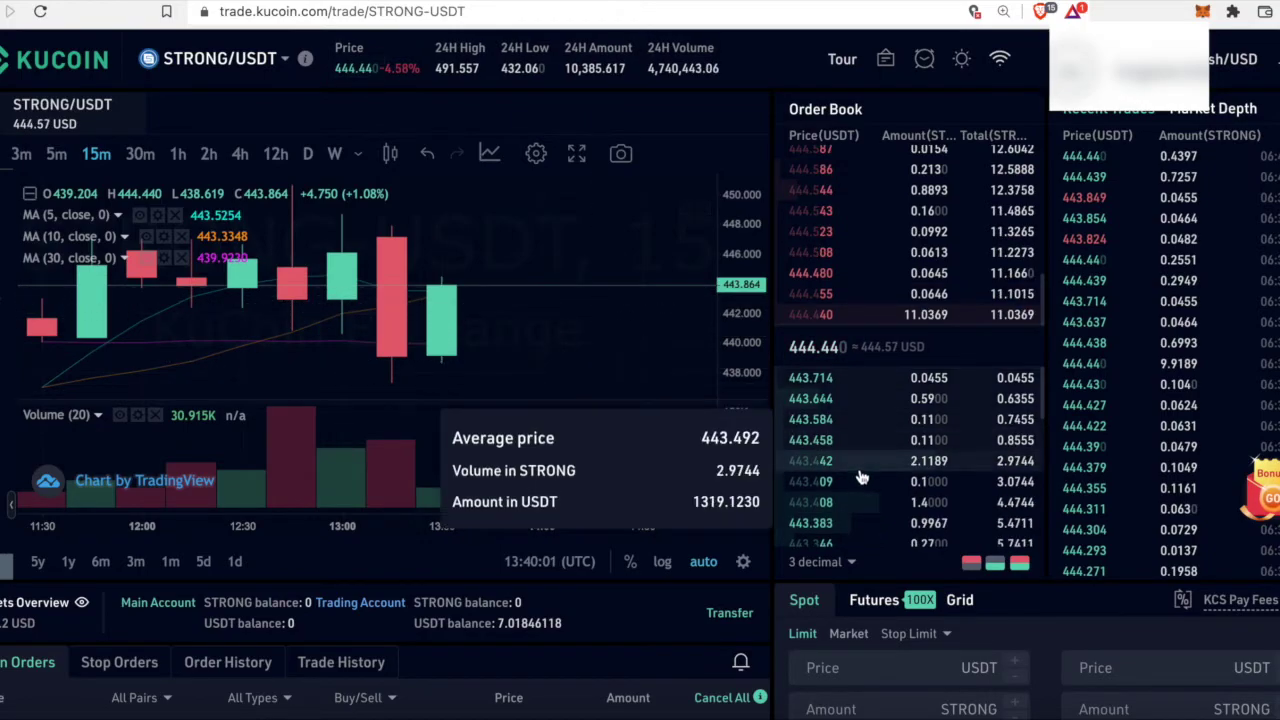
Step: Buy STRONG with 100% of the available USDT, 7.004 USDT, at the best market price and dismiss the order notification
{"action": "scroll", "coordinate": [855, 421], "scroll_direction": "down", "scroll_amount": 1}
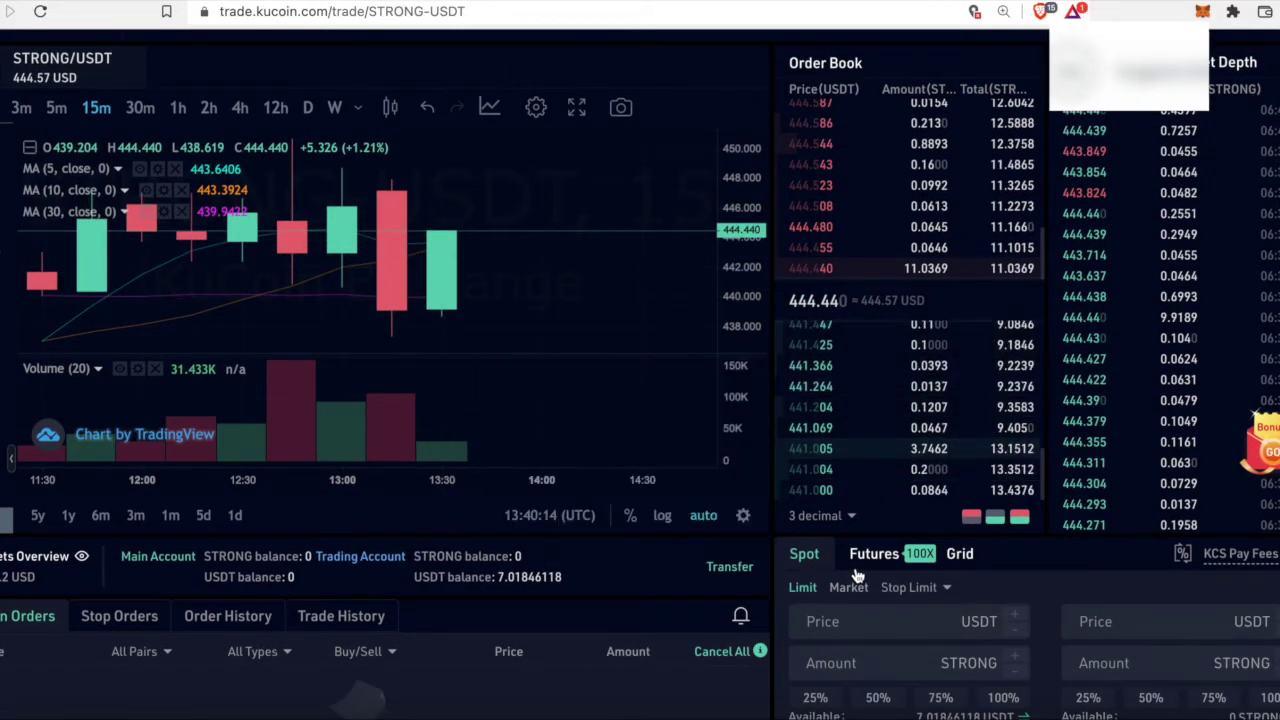
{"action": "scroll", "coordinate": [853, 500], "scroll_direction": "down", "scroll_amount": 2}
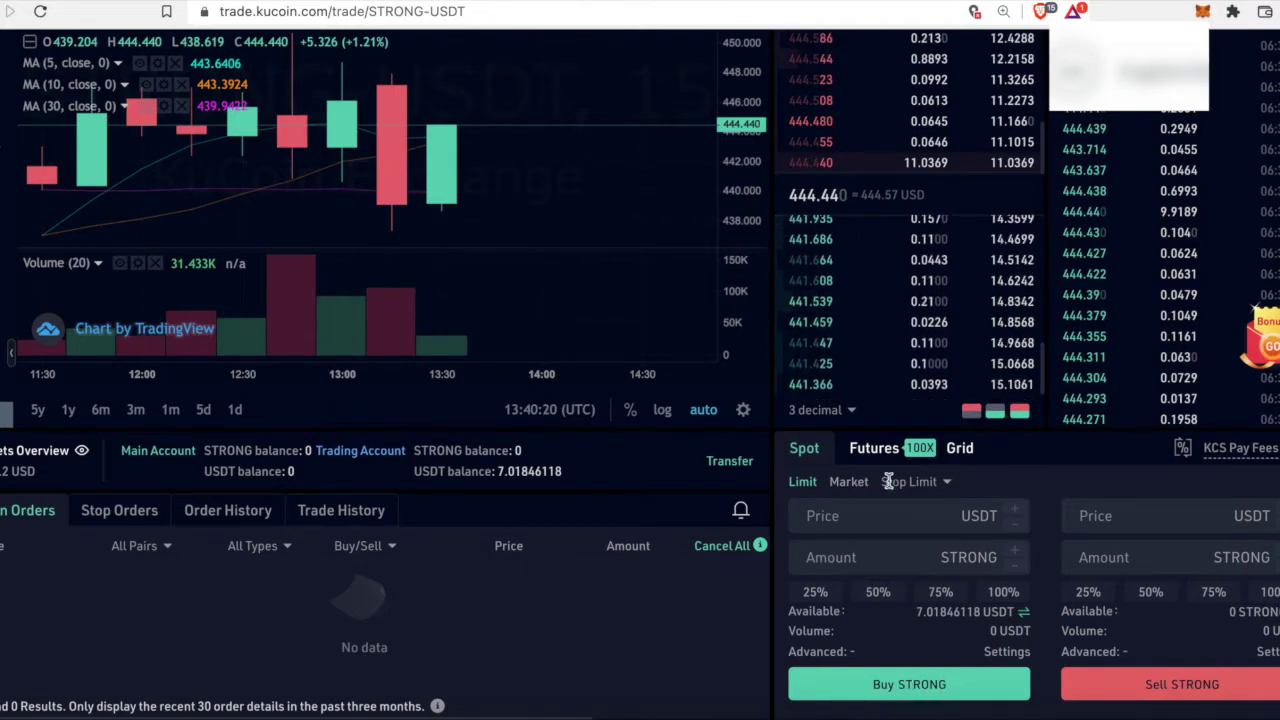
{"action": "left_click", "coordinate": [849, 483]}
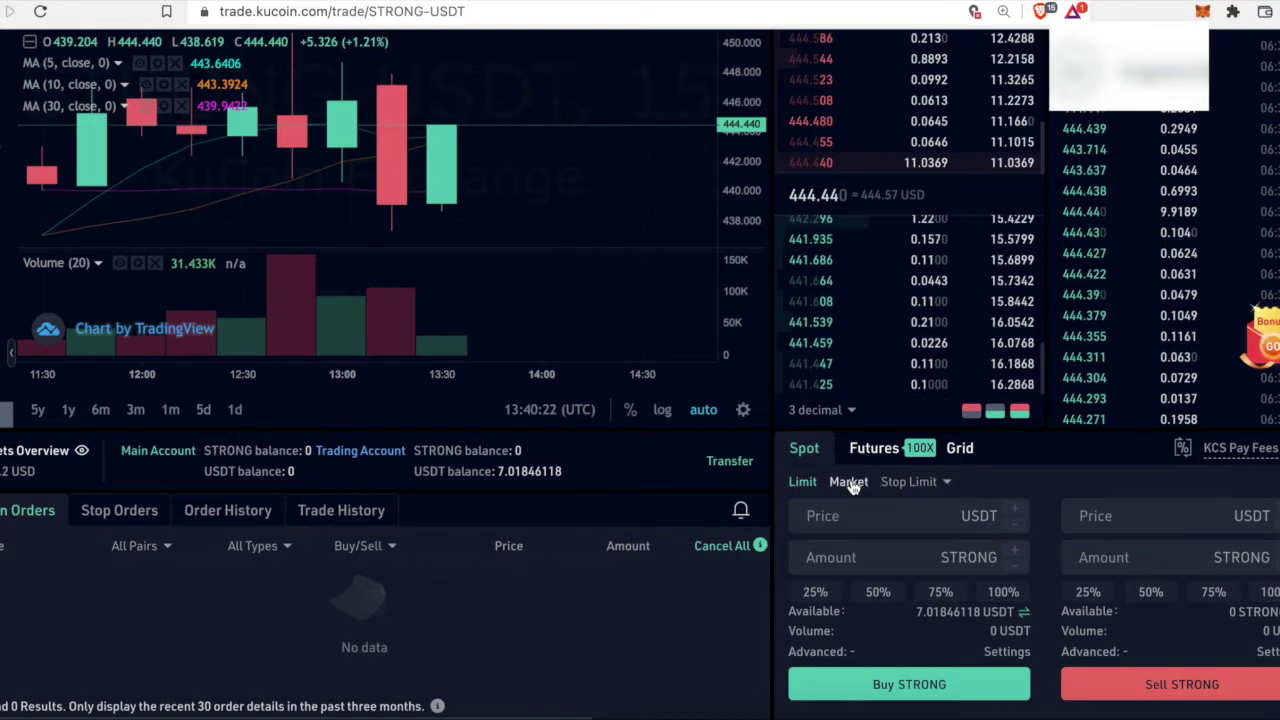
{"action": "left_click", "coordinate": [1004, 595]}
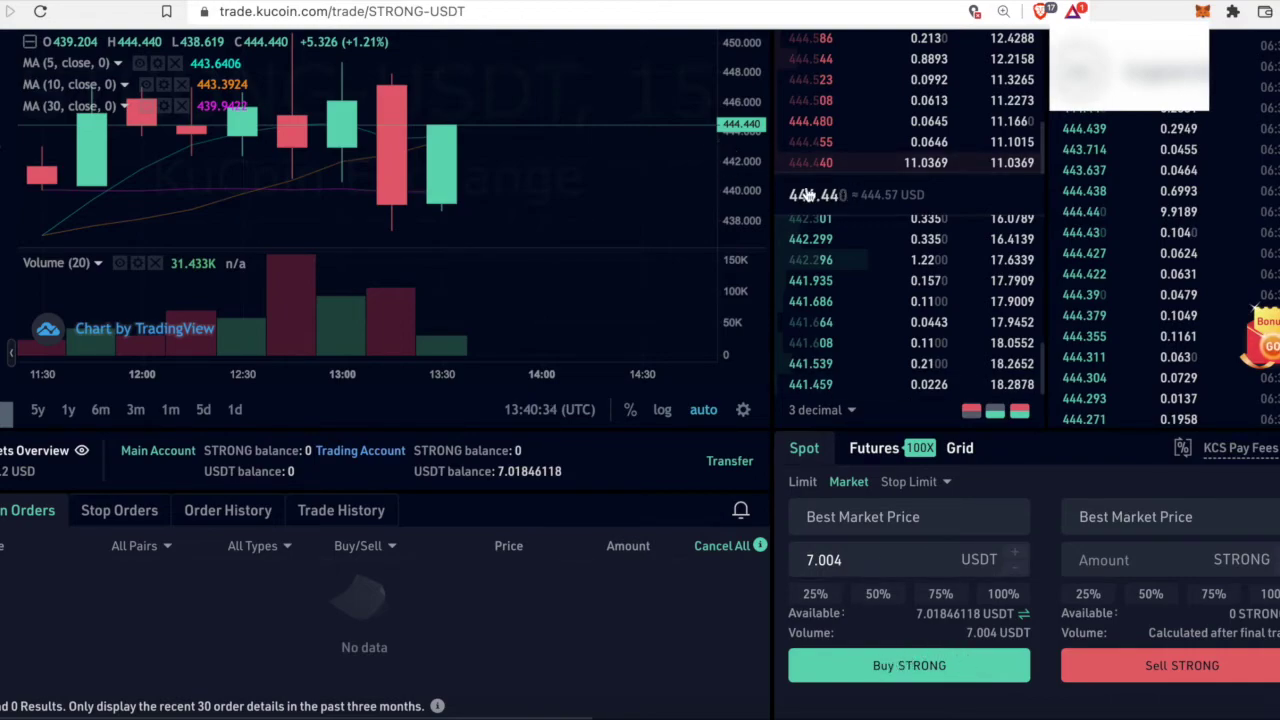
{"action": "left_click", "coordinate": [923, 674]}
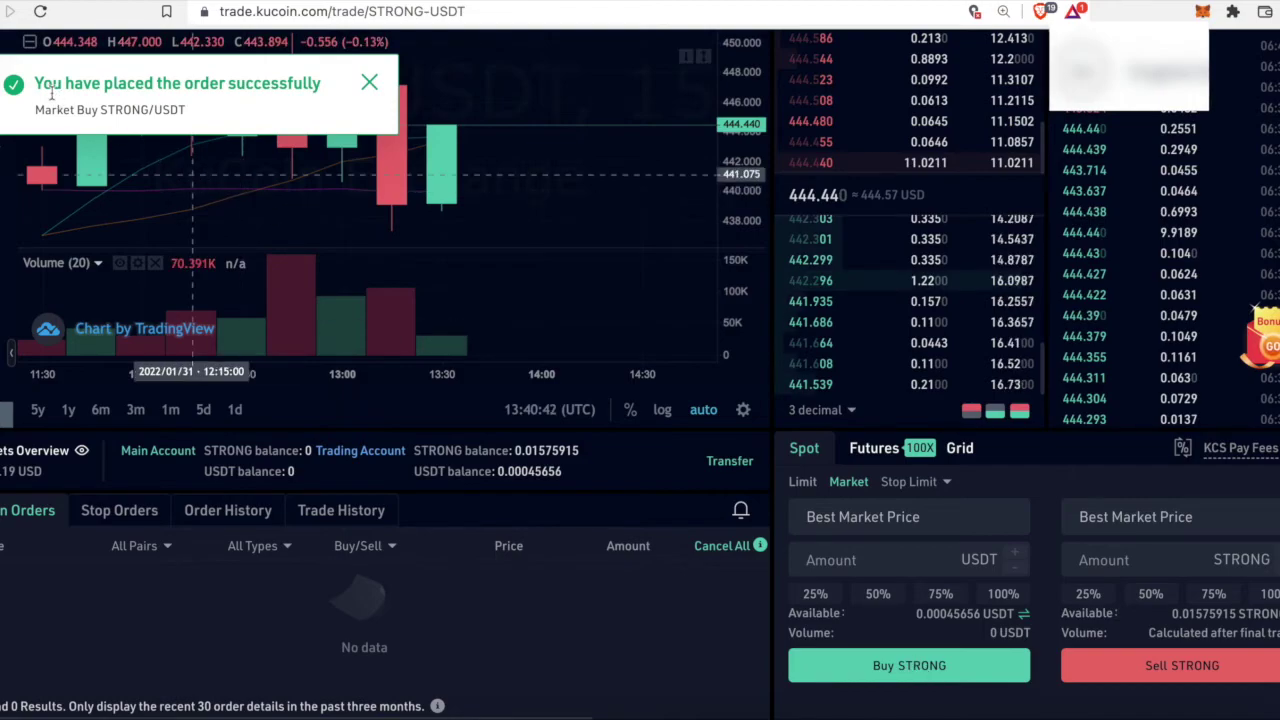
{"action": "left_click", "coordinate": [369, 82]}
Step: Go back to the Trading Account assets and transfer all 0.01575915 STRONG to the Main Account
{"action": "scroll", "coordinate": [729, 626], "scroll_direction": "up", "scroll_amount": 3}
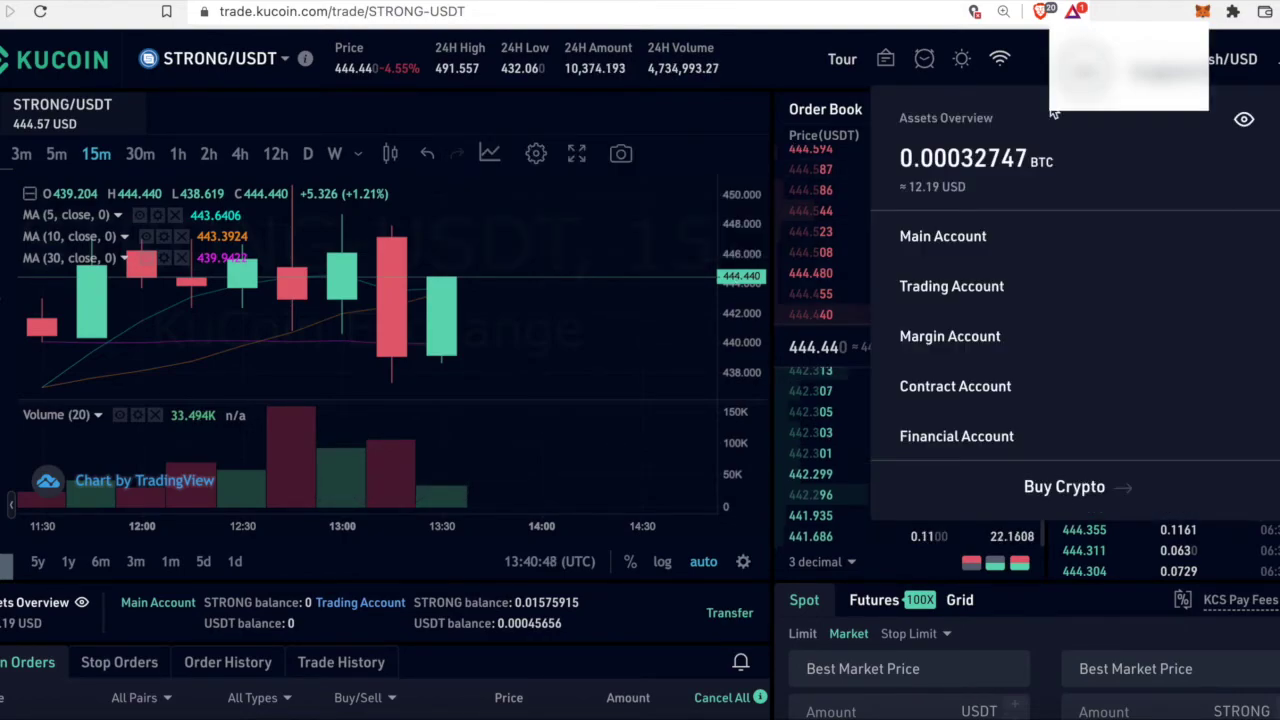
{"action": "left_click", "coordinate": [985, 296]}
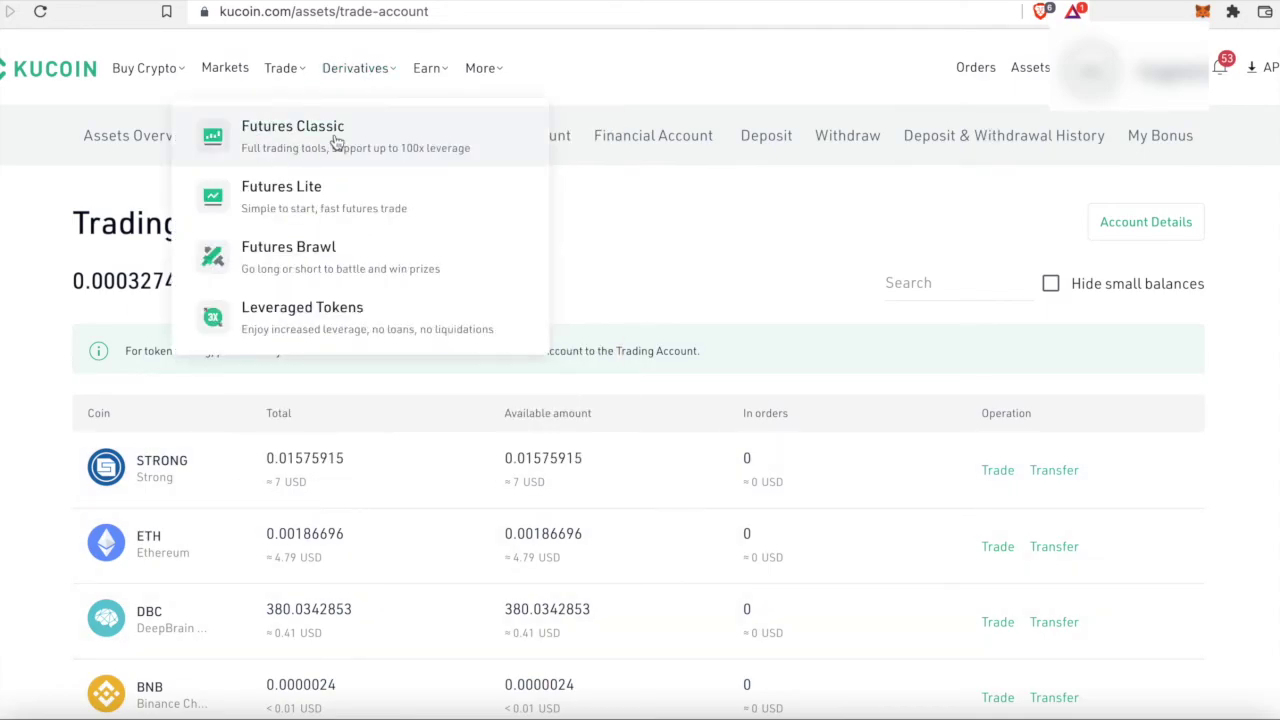
{"action": "left_click", "coordinate": [1050, 470]}
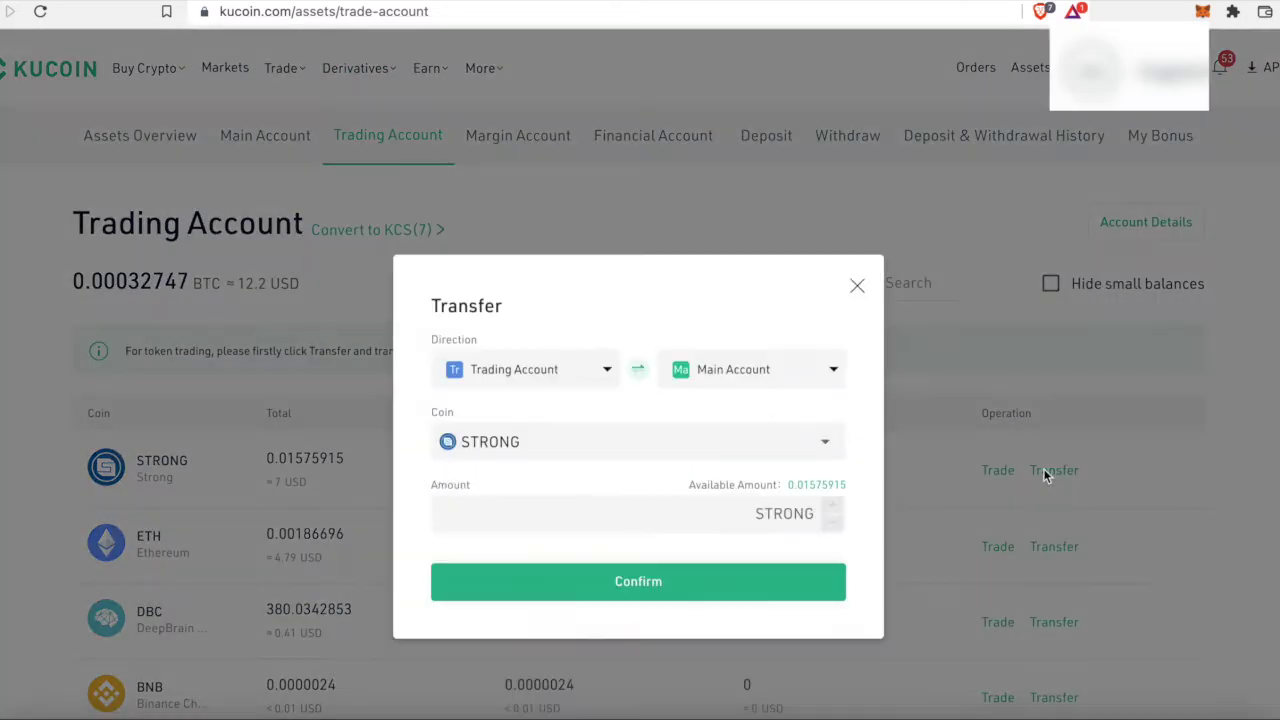
{"action": "left_click", "coordinate": [806, 416]}
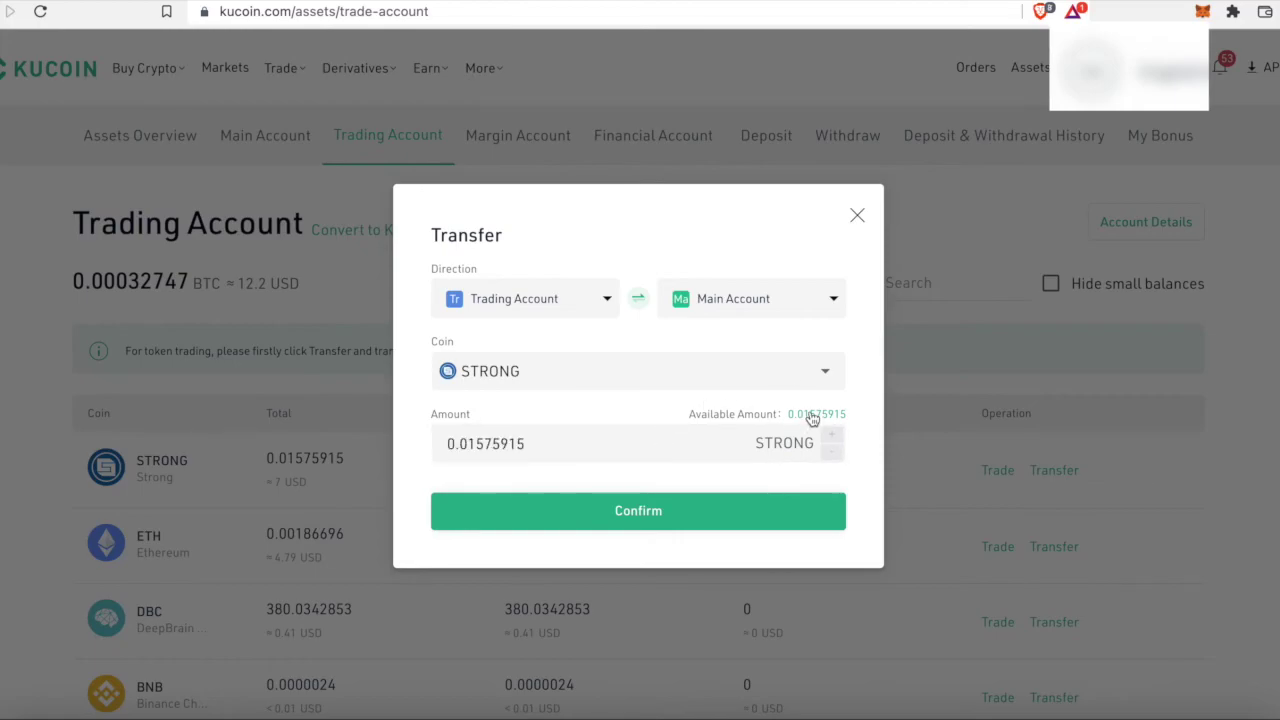
{"action": "left_click", "coordinate": [661, 513]}
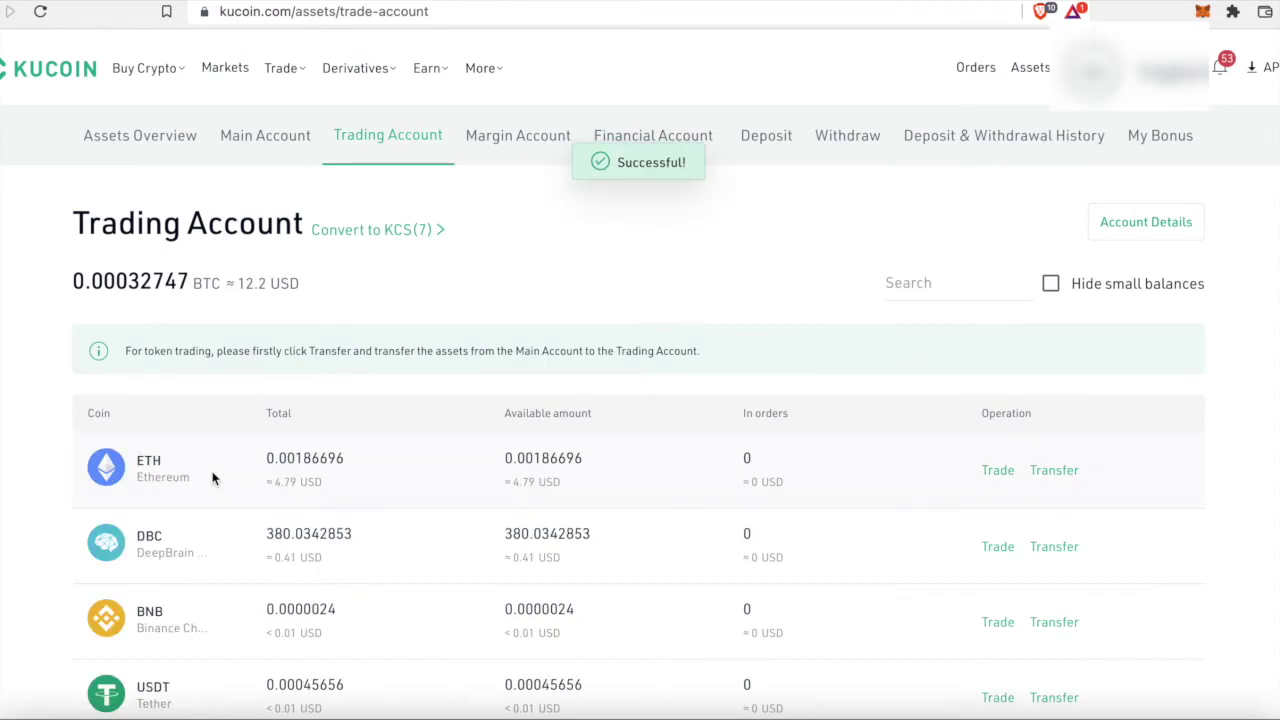
Step: Switch to the Main Account assets and open the withdrawal form for STRONG
{"action": "left_click", "coordinate": [252, 157]}
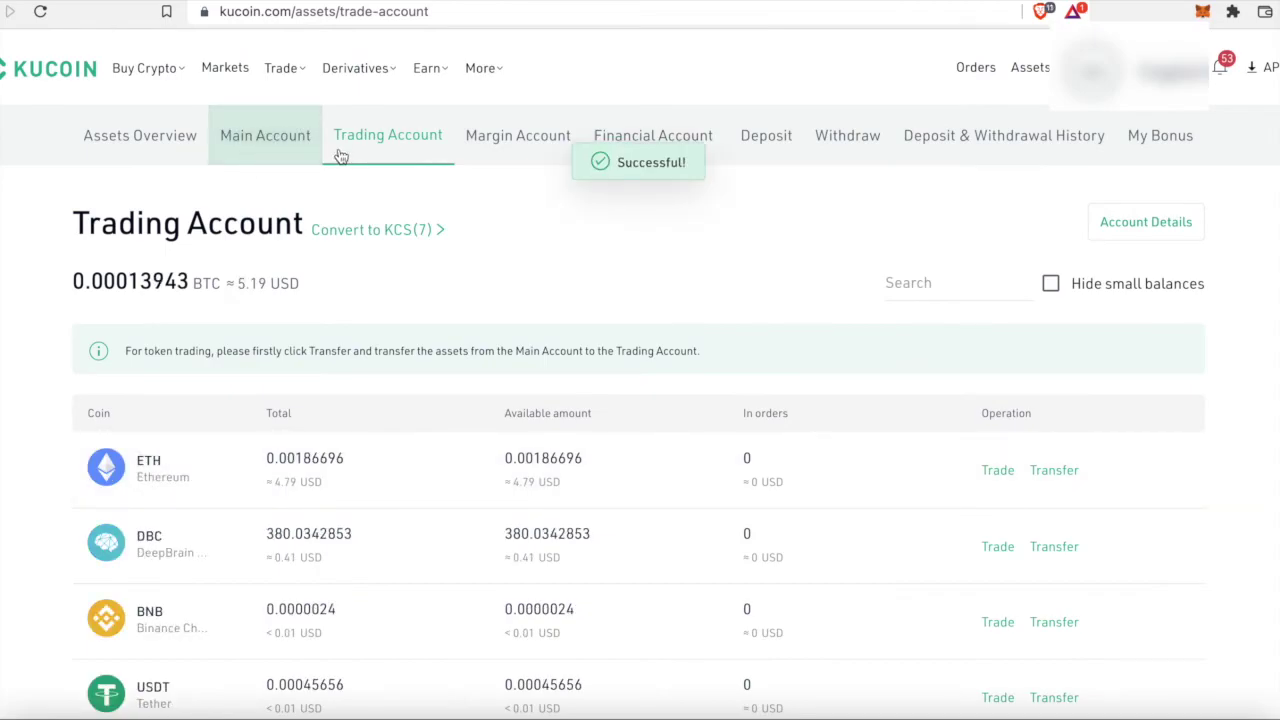
{"action": "left_click", "coordinate": [276, 145]}
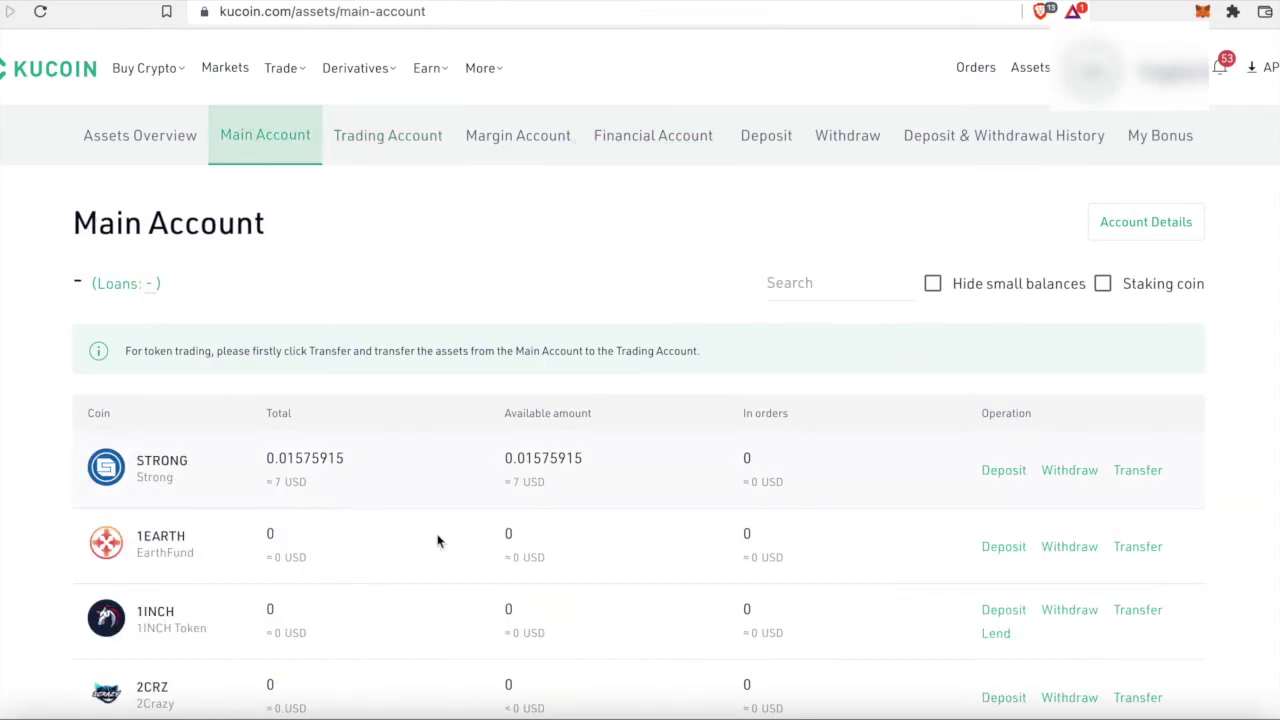
{"action": "left_click", "coordinate": [1072, 476]}
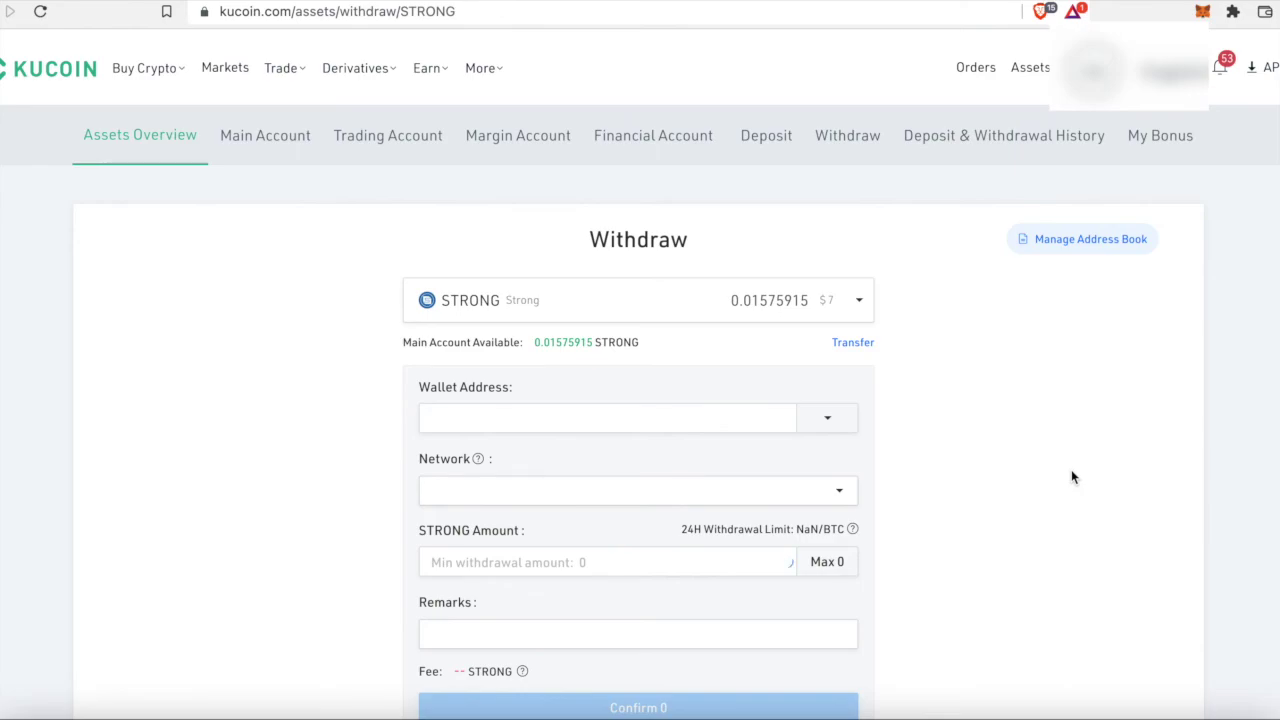
Step: Set the STRONG withdrawal network to ETH Ethereum(ERC20), fill in the maximum available amount and review the rest of the form
{"action": "scroll", "coordinate": [1071, 477], "scroll_direction": "down", "scroll_amount": 1}
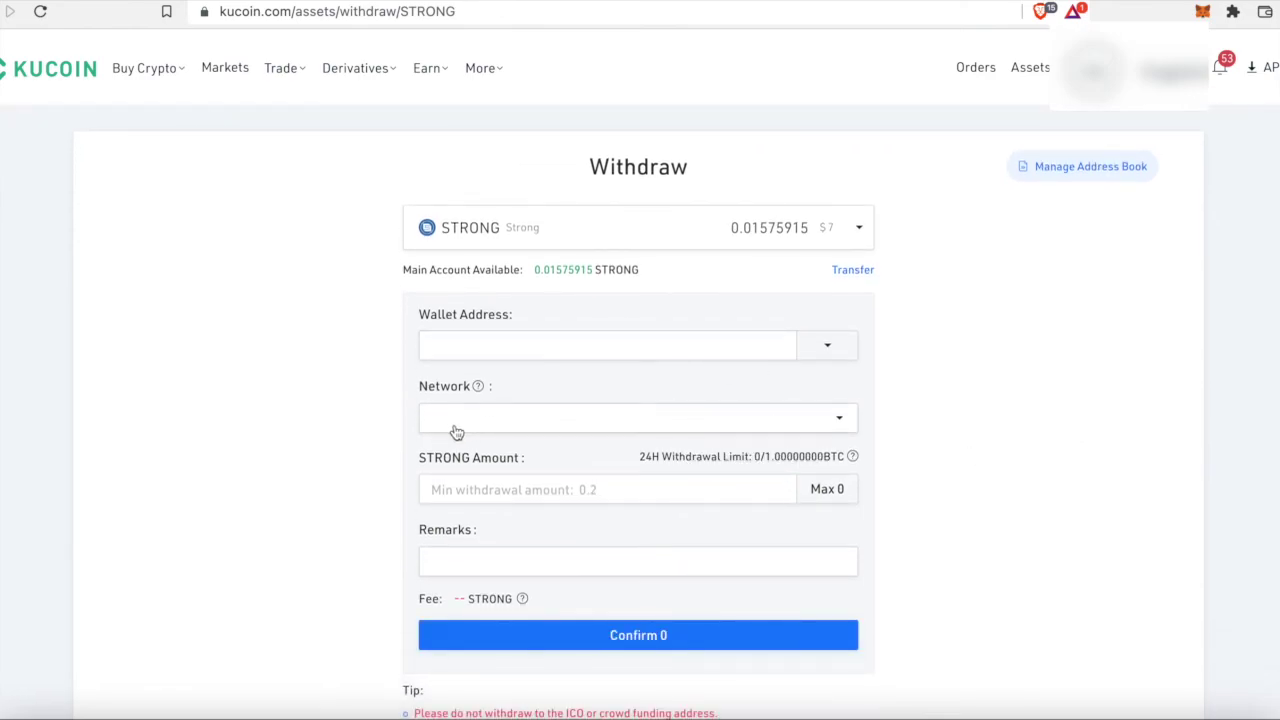
{"action": "left_click", "coordinate": [787, 417]}
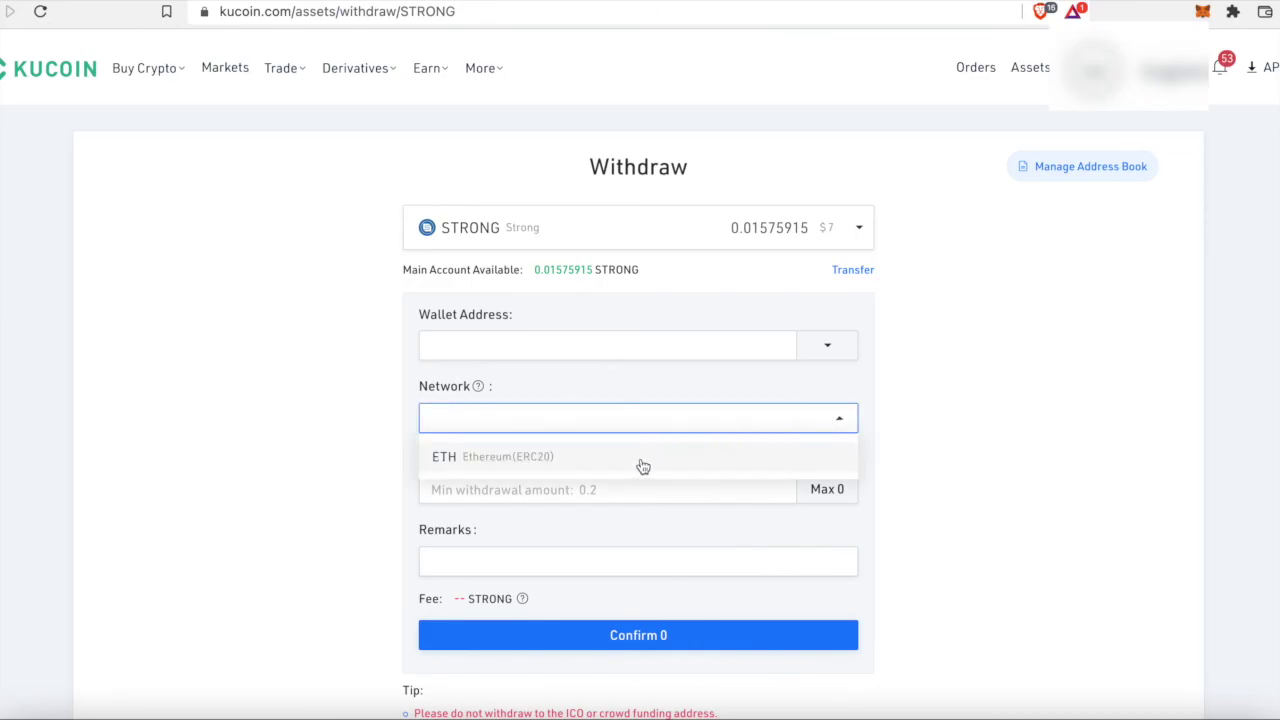
{"action": "left_click", "coordinate": [568, 458]}
{"action": "scroll", "coordinate": [549, 560], "scroll_direction": "down", "scroll_amount": 1}
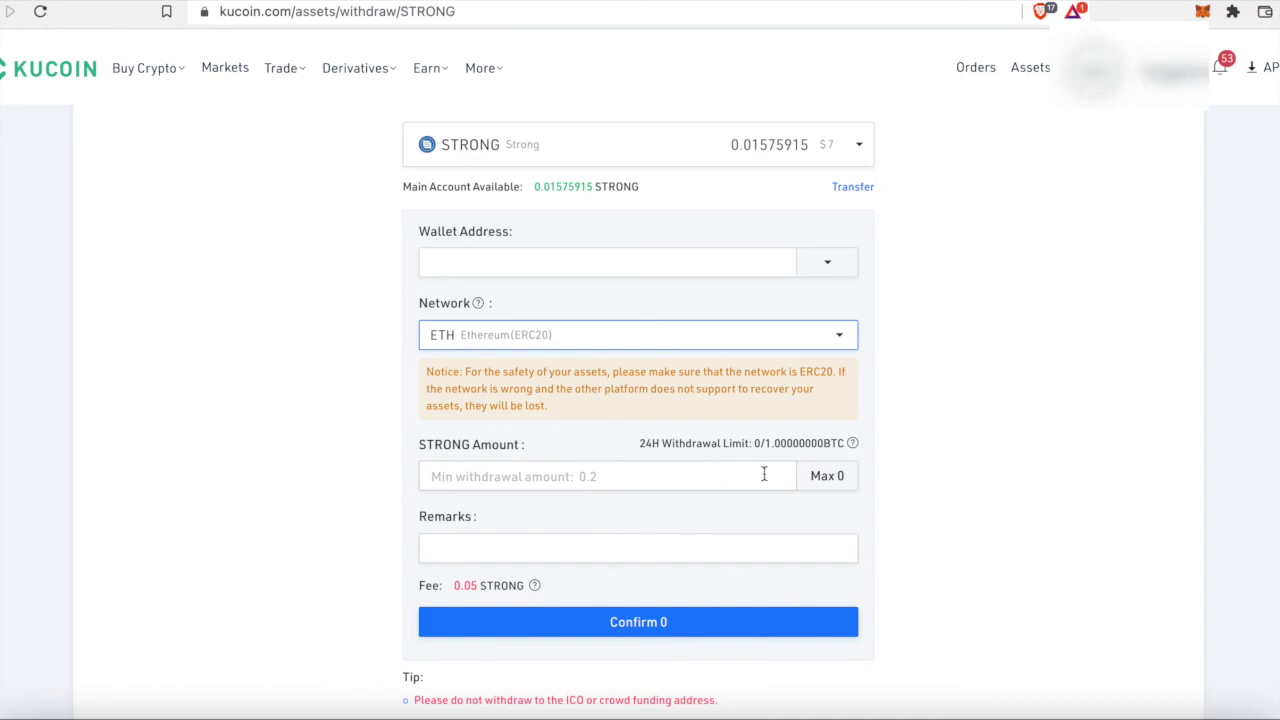
{"action": "scroll", "coordinate": [600, 480], "scroll_direction": "down", "scroll_amount": 1}
{"action": "left_click", "coordinate": [674, 583]}
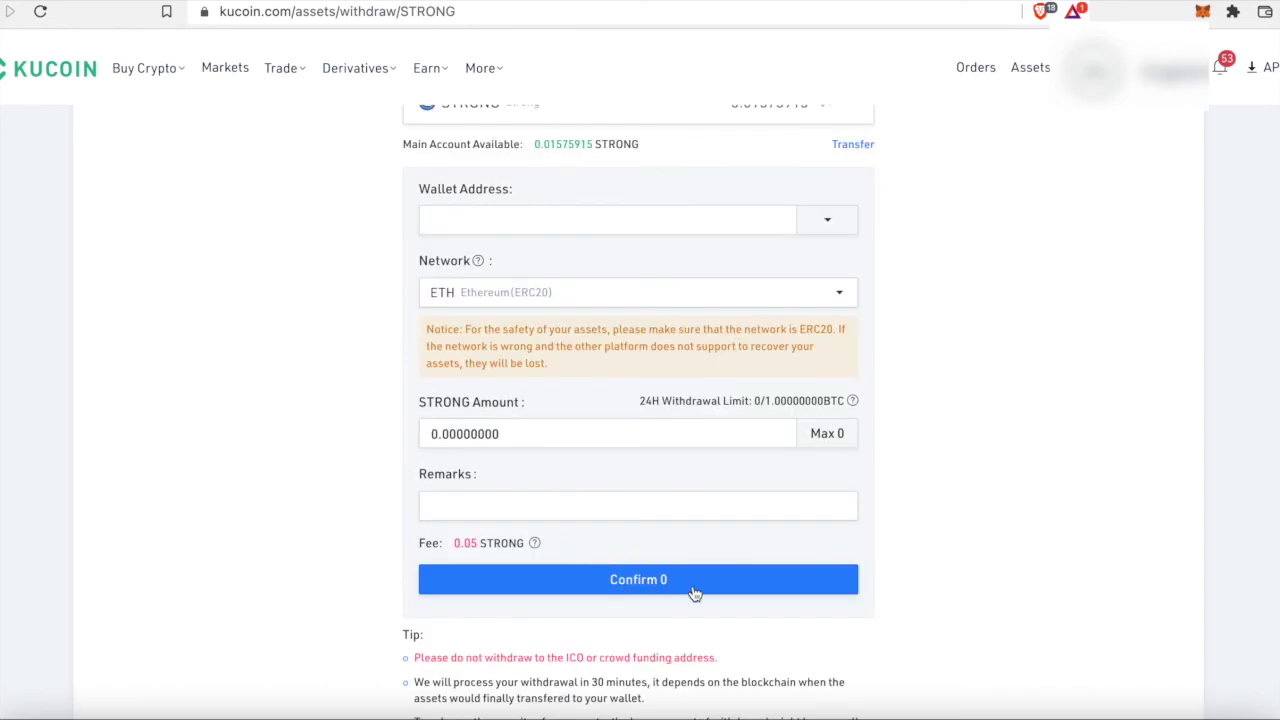
{"action": "scroll", "coordinate": [1137, 432], "scroll_direction": "up", "scroll_amount": 2}
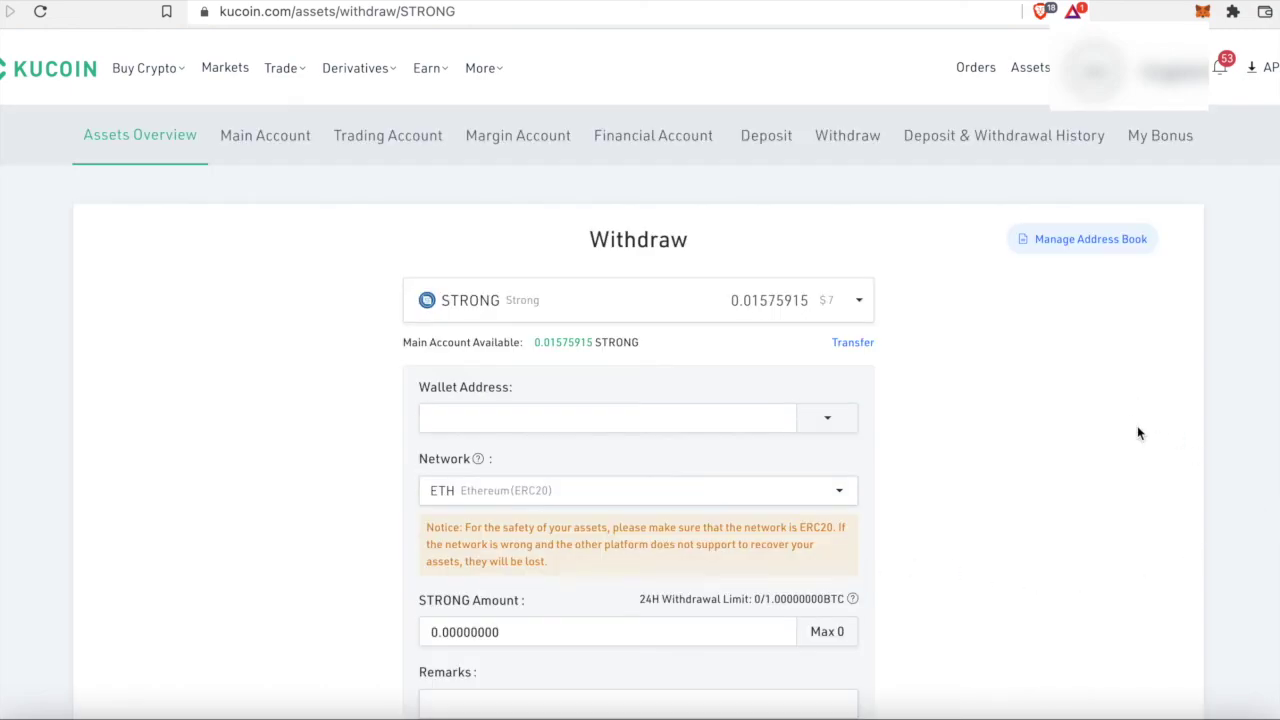